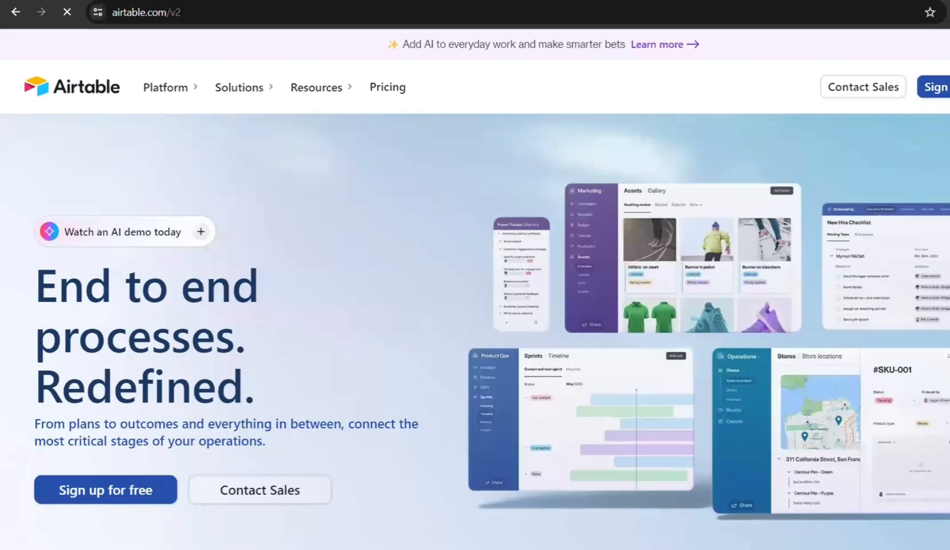
pyautogui.scroll(-10, 475, 331)
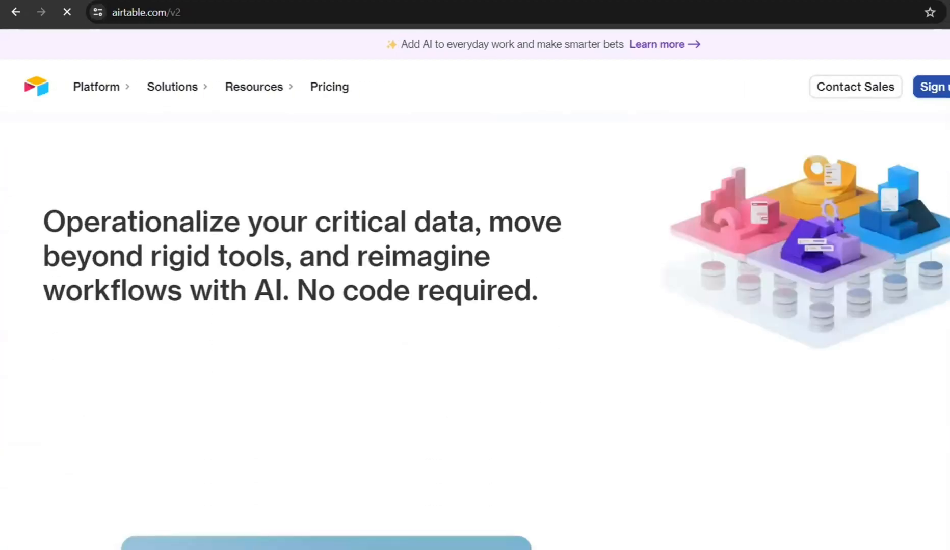
pyautogui.scroll(-10, 475, 331)
pyautogui.scroll(8, 475, 331)
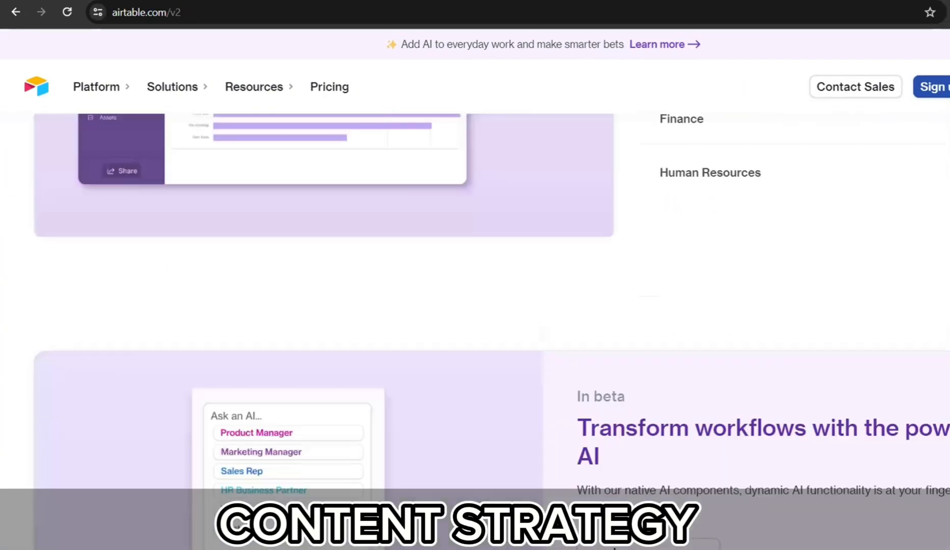
pyautogui.scroll(-10, 475, 332)
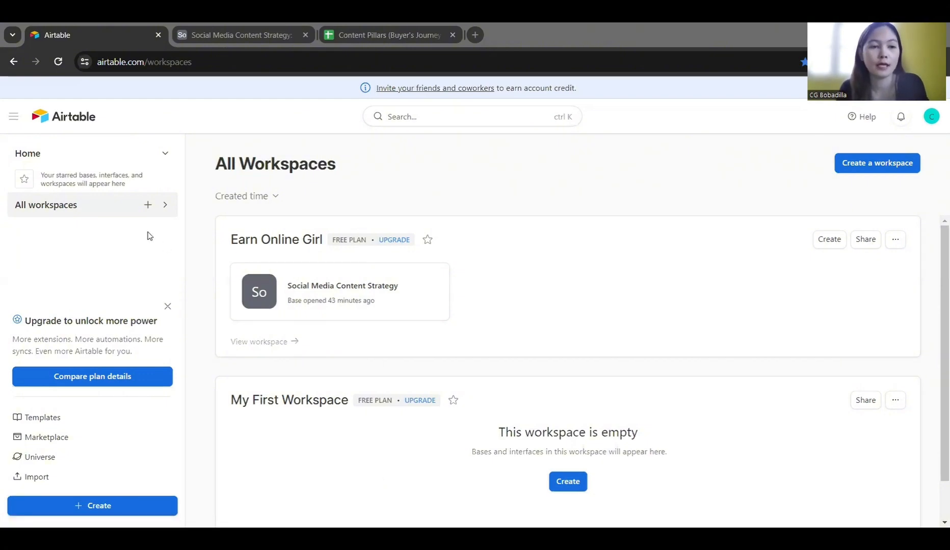
# - Create a new workspace and name it with the client's first name followed by "(Online Fitness Coach)"
pyautogui.click(148, 204)
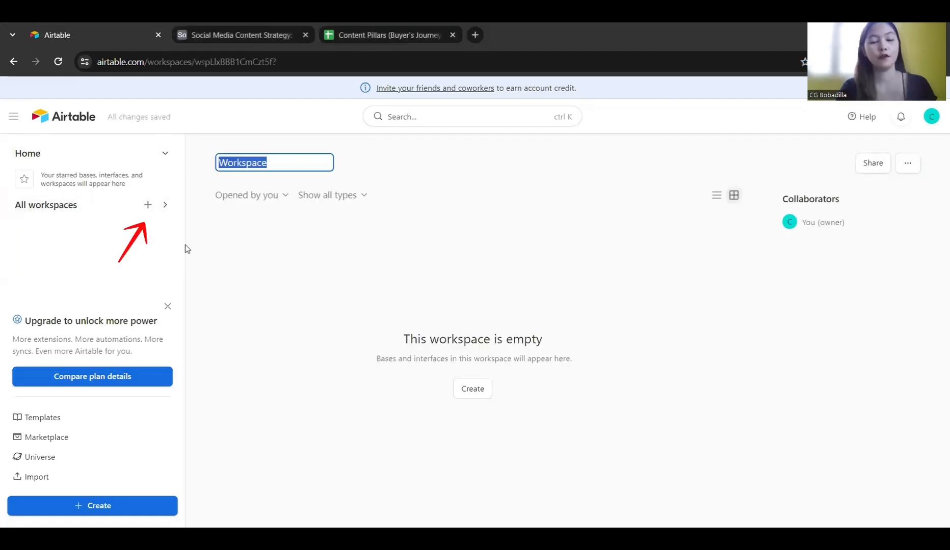
pyautogui.write('Jo')
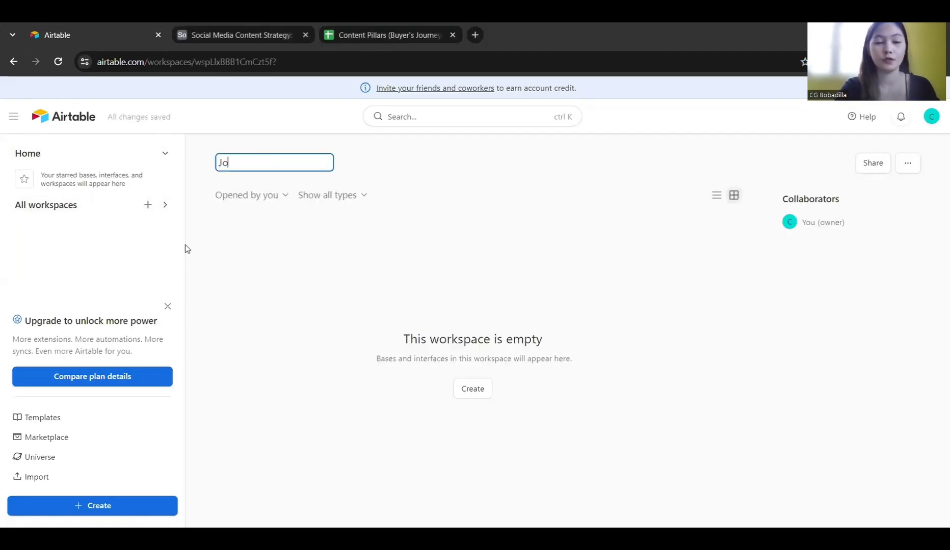
pyautogui.write('hn (')
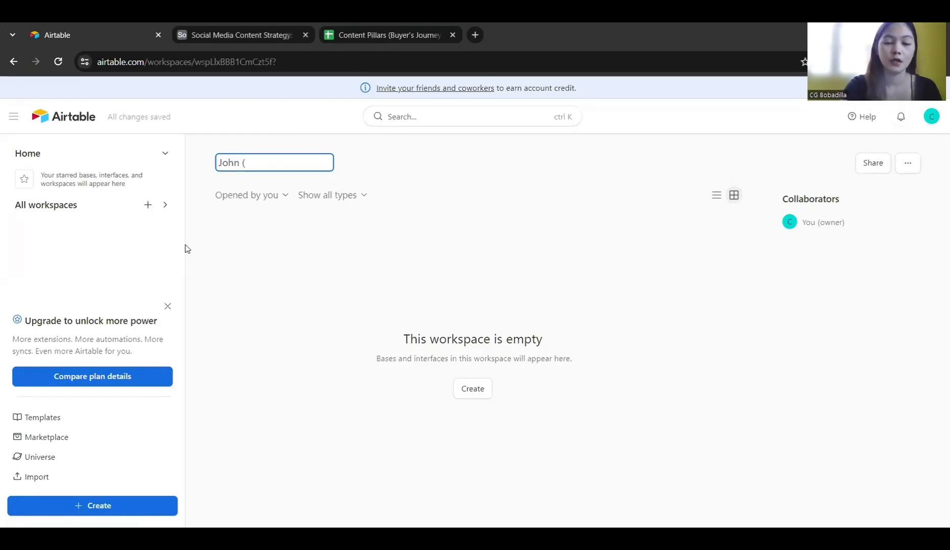
pyautogui.write('Online Fitne')
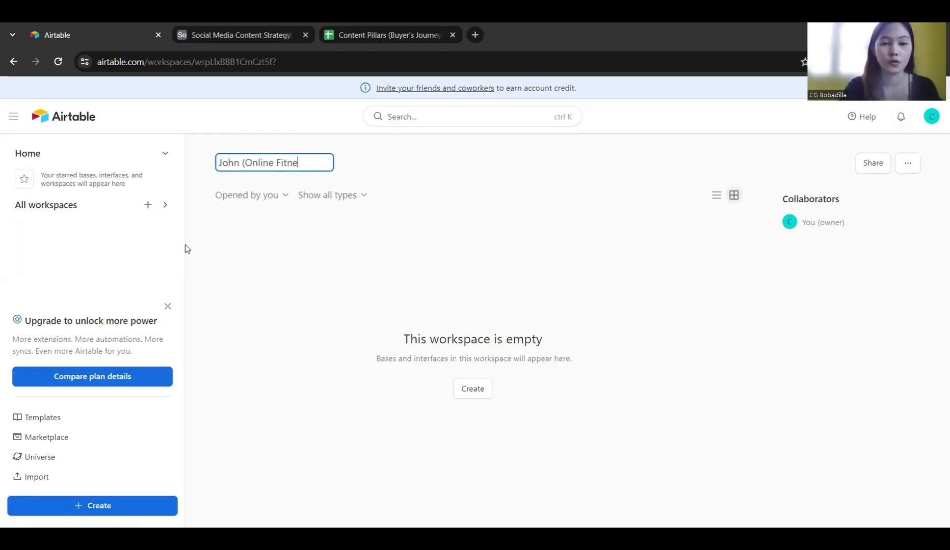
pyautogui.write('ss Coach)')
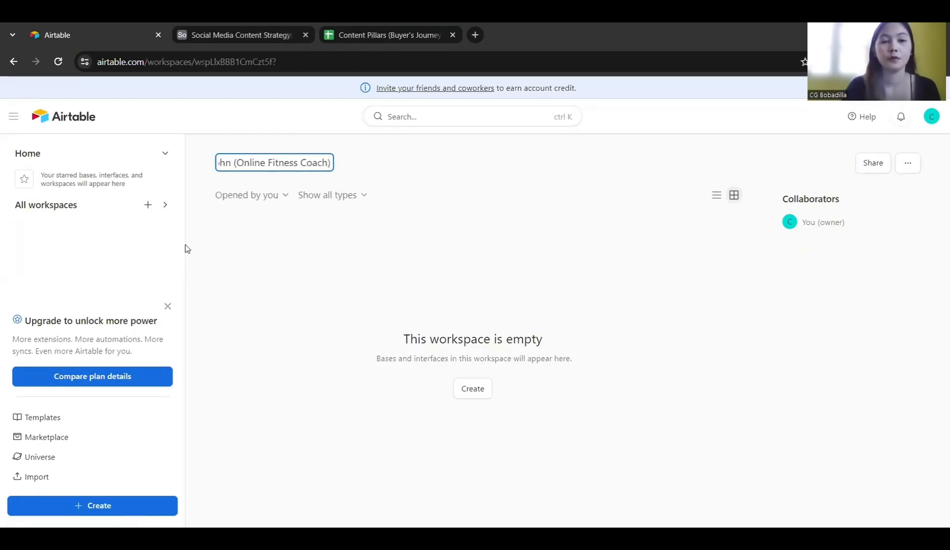
pyautogui.click(344, 270)
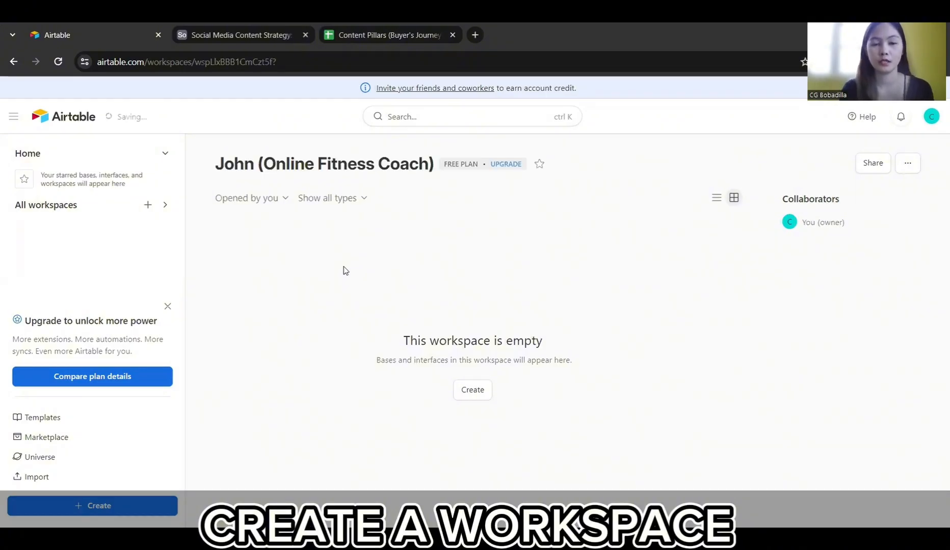
# - Start a base from scratch in the new workspace and name it "Social Media Content Strategy"
pyautogui.click(476, 392)
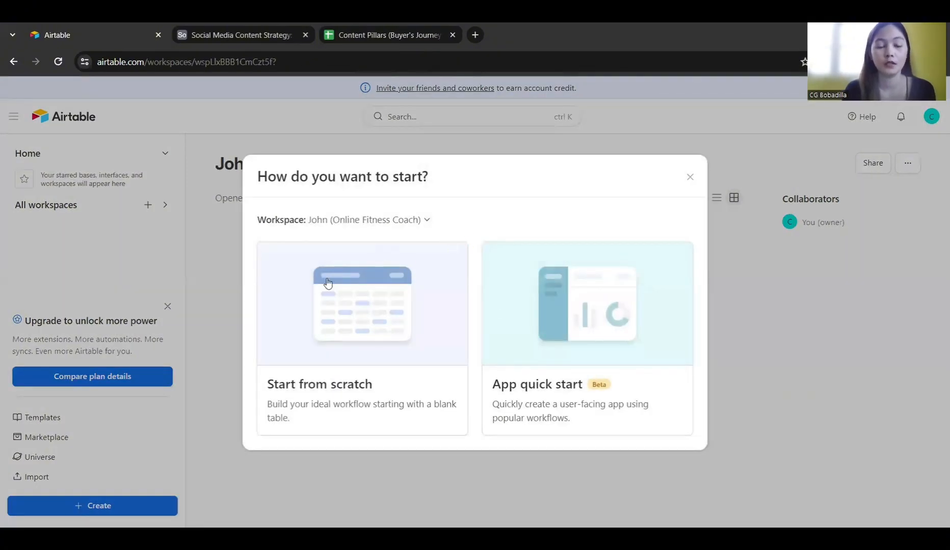
pyautogui.click(319, 299)
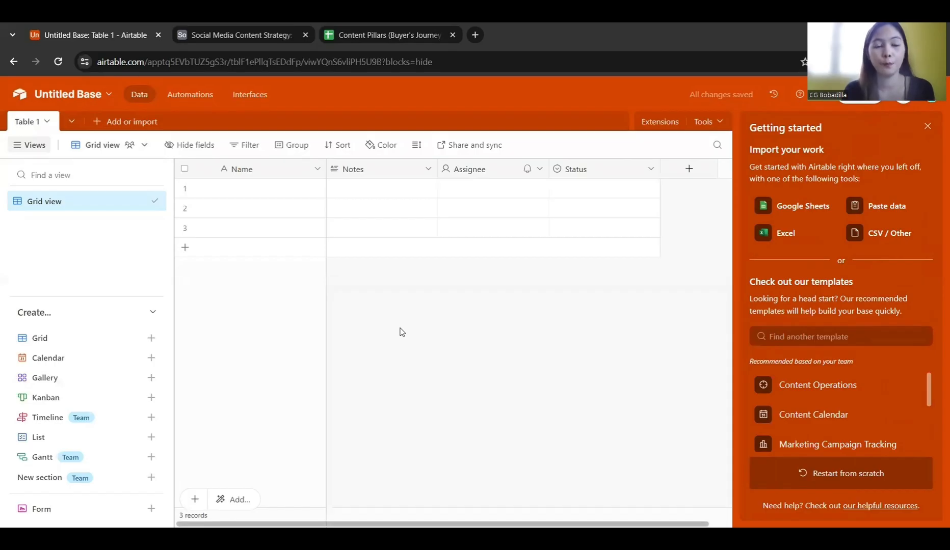
pyautogui.click(66, 94)
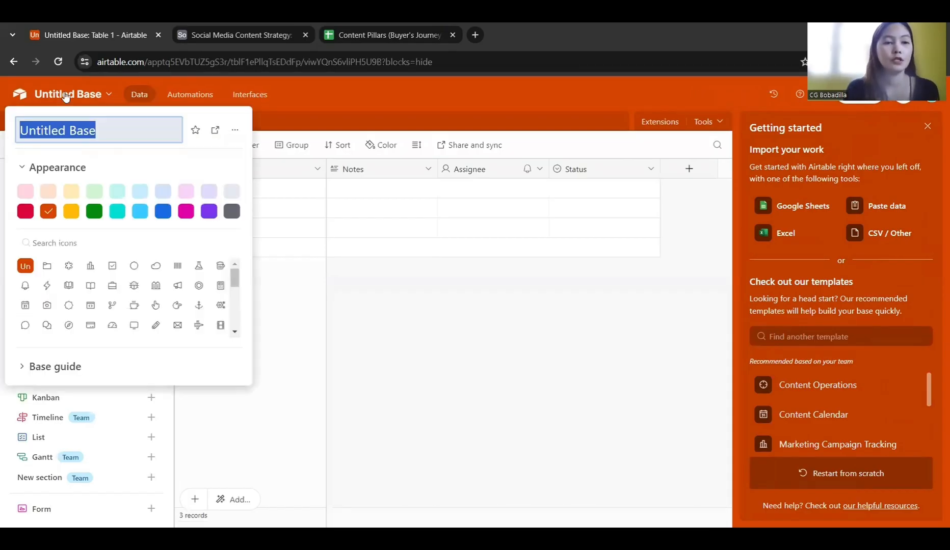
pyautogui.write('So')
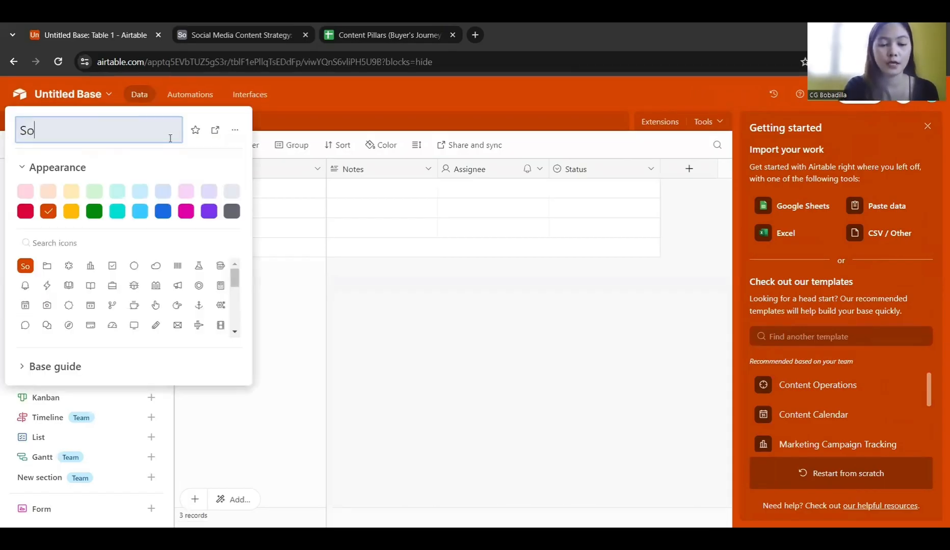
pyautogui.write('cial Media Content Strateg')
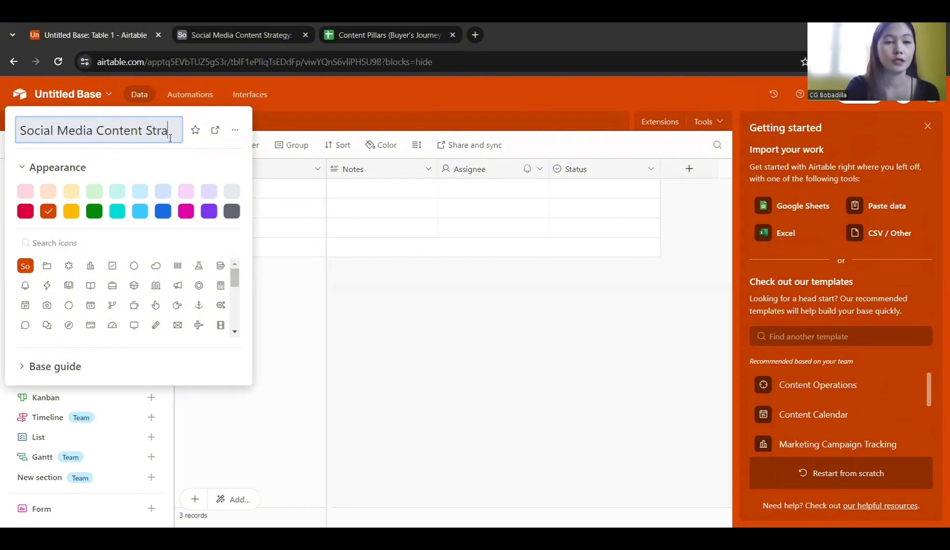
pyautogui.write('y')
pyautogui.click(601, 346)
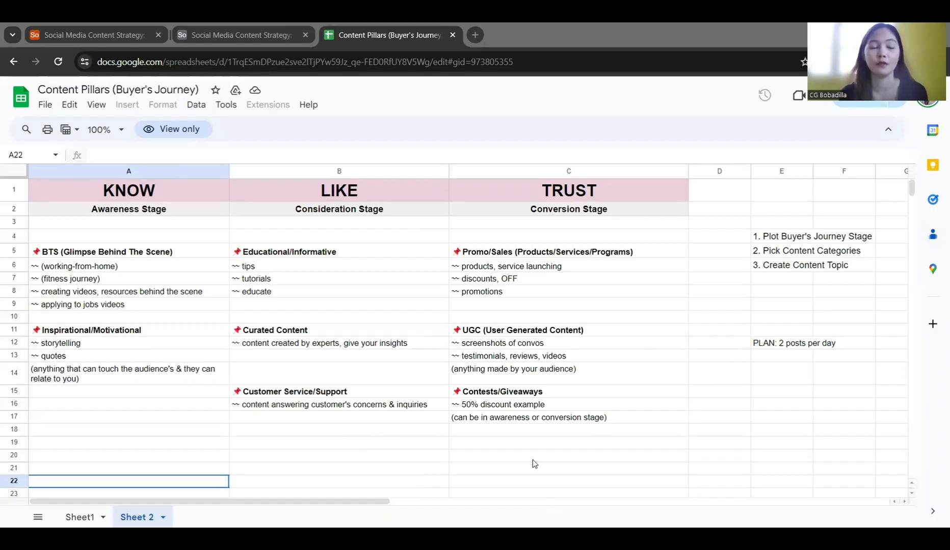
# - In the Content Pillars (Buyer's Journey) Google Sheet, review the buyer's journey stages and the content categories under each
pyautogui.click(144, 198)
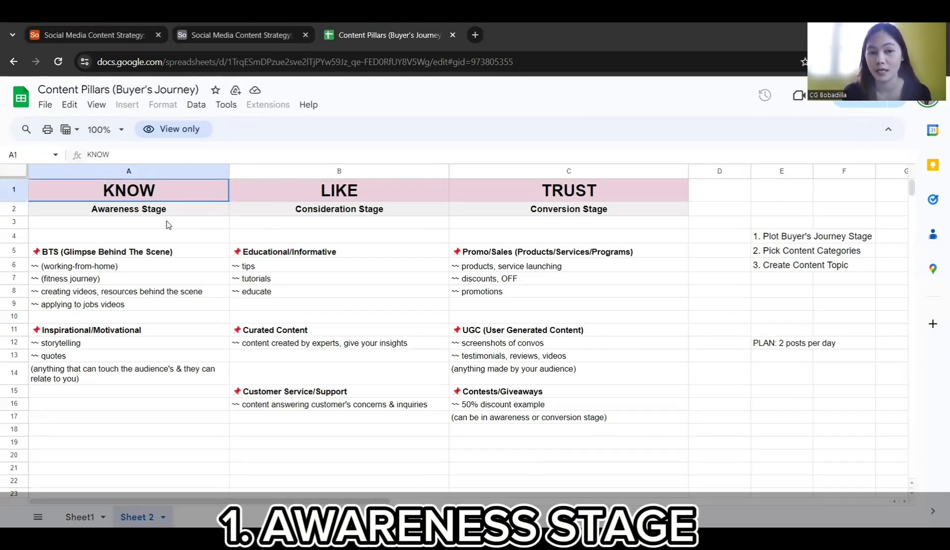
pyautogui.click(143, 430)
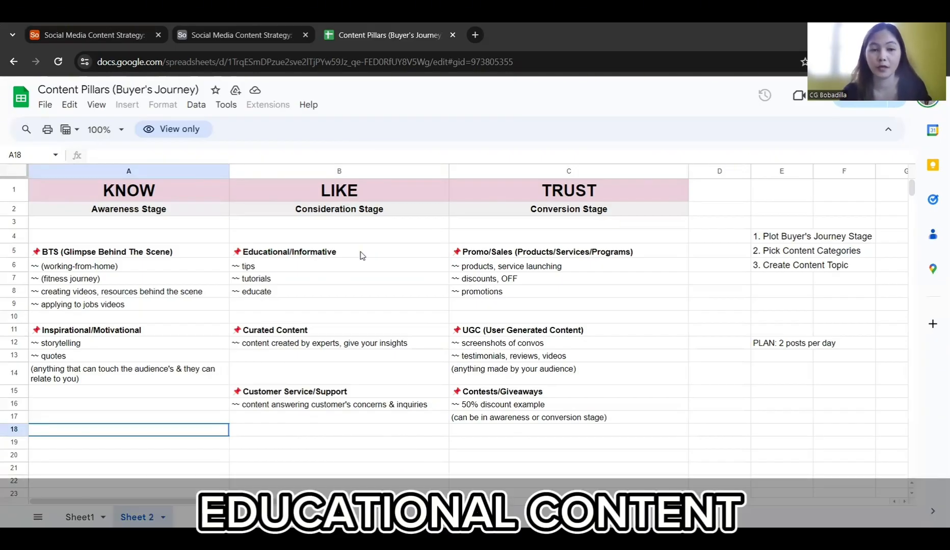
pyautogui.click(289, 271)
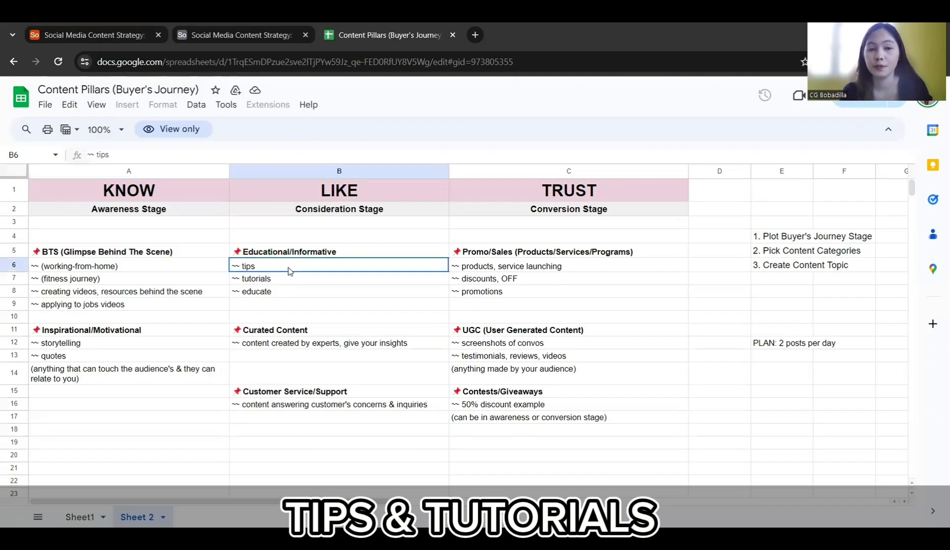
pyautogui.click(292, 283)
pyautogui.click(305, 294)
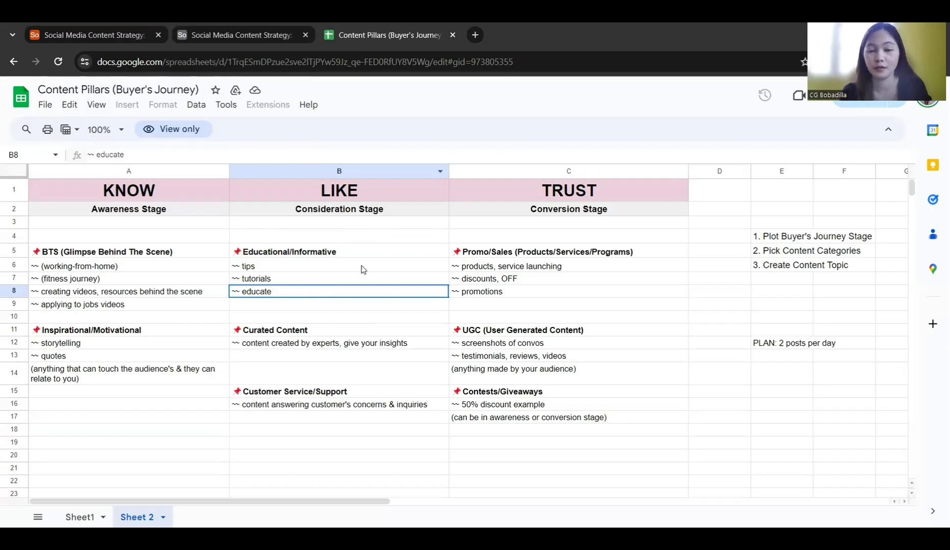
pyautogui.click(273, 329)
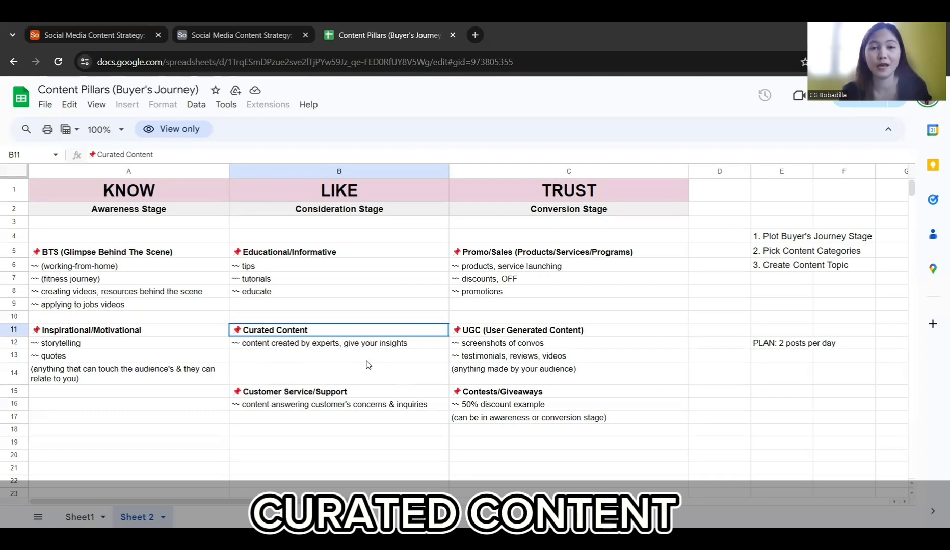
pyautogui.click(305, 444)
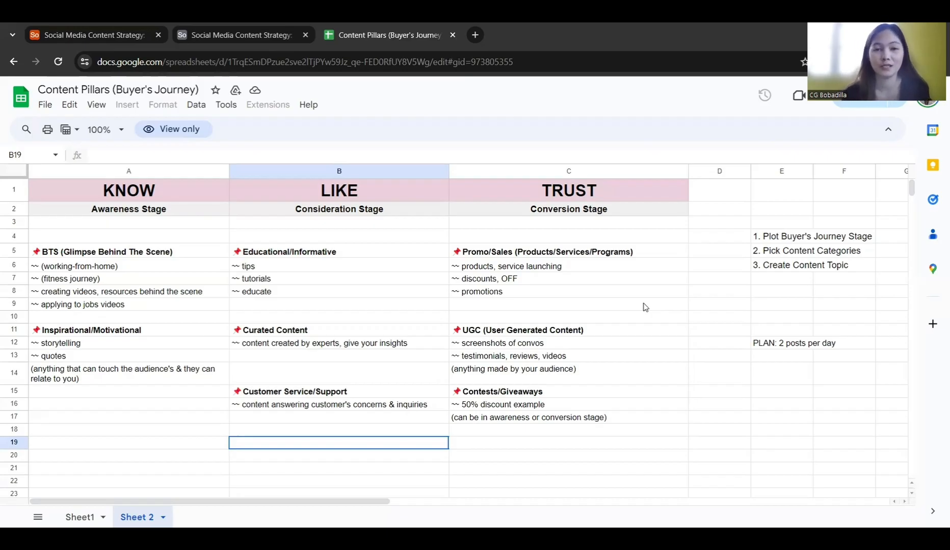
pyautogui.click(391, 468)
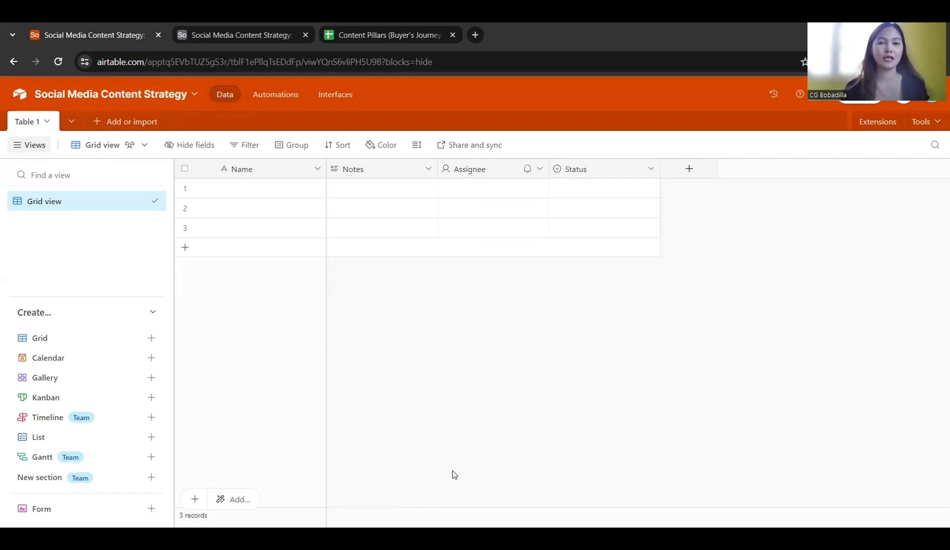
# - Switch to the new Airtable base and set its appearance colour to dark gray
pyautogui.click(57, 100)
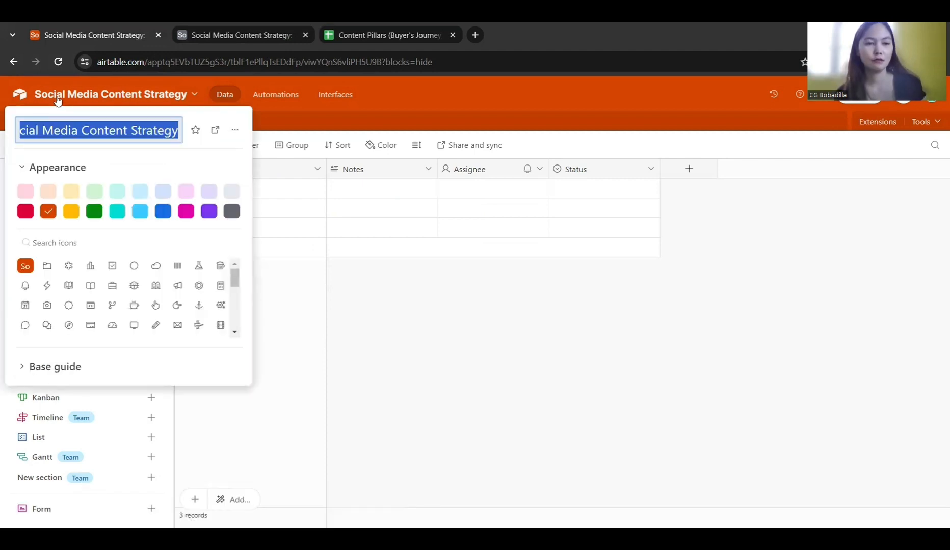
pyautogui.click(228, 214)
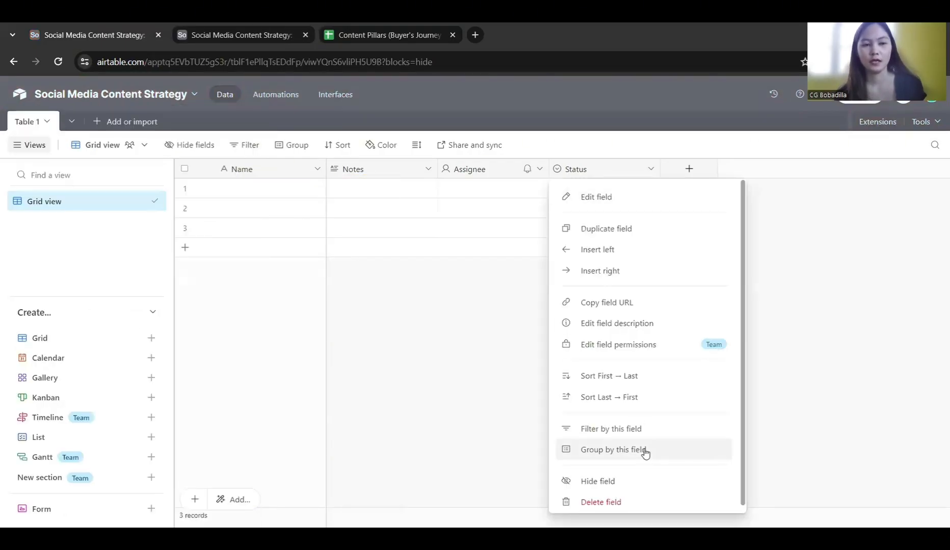
# - Delete the Status, Assignee and Notes fields from Table 1
pyautogui.click(622, 503)
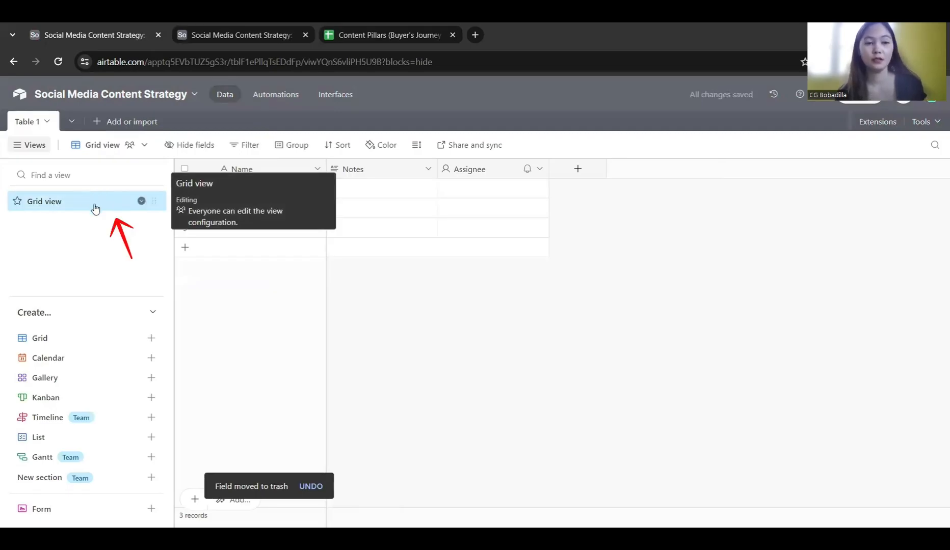
pyautogui.click(538, 169)
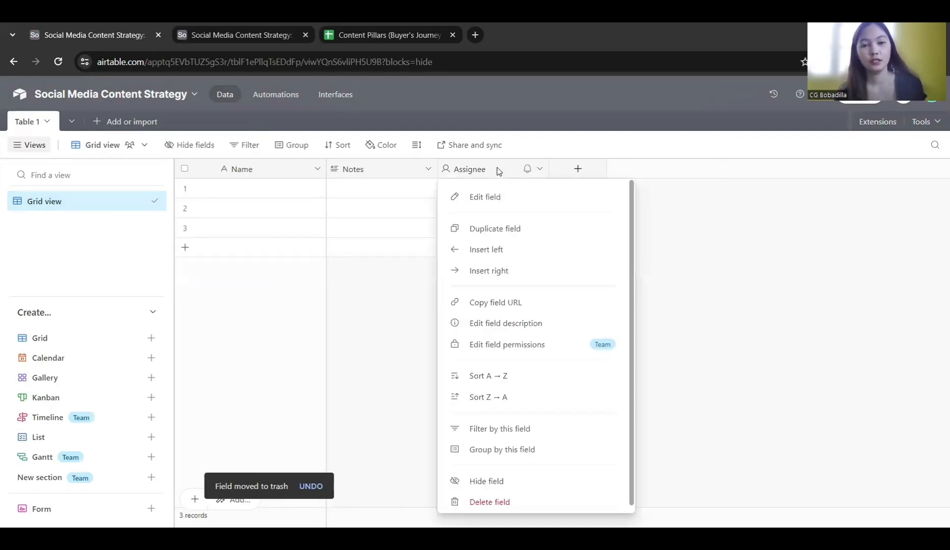
pyautogui.click(521, 504)
pyautogui.click(428, 169)
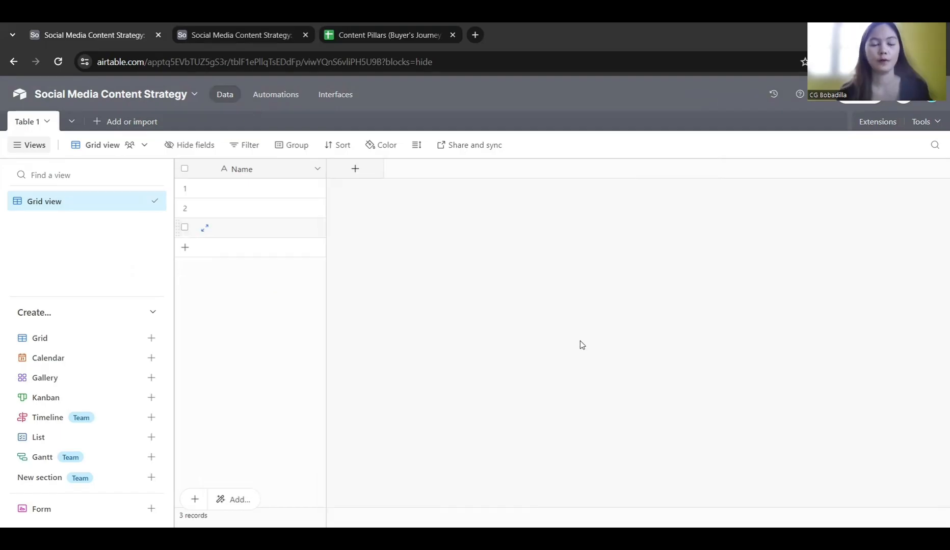
# - Rename the table's primary Name field to "Content Pillar"
pyautogui.click(257, 174)
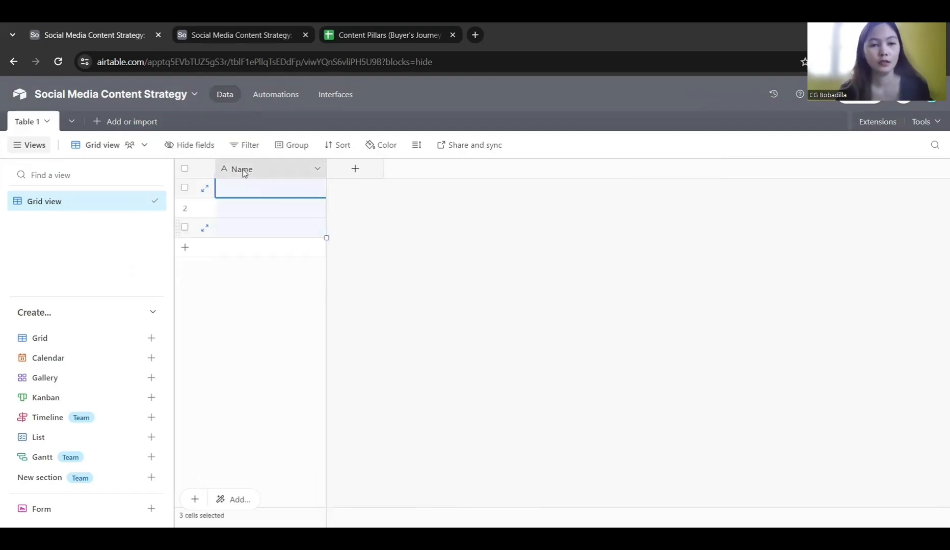
pyautogui.click(317, 170)
pyautogui.click(255, 196)
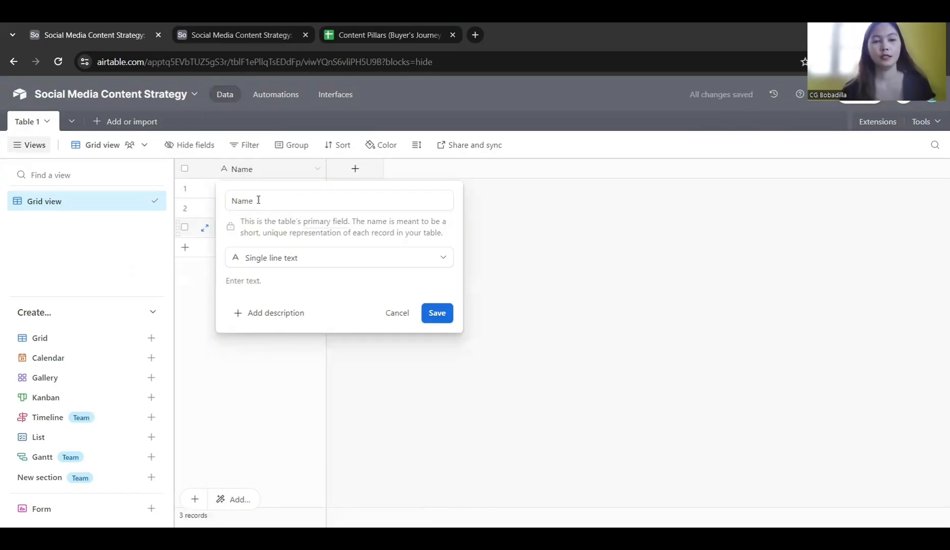
pyautogui.doubleClick(257, 201)
pyautogui.write('Content Pillar')
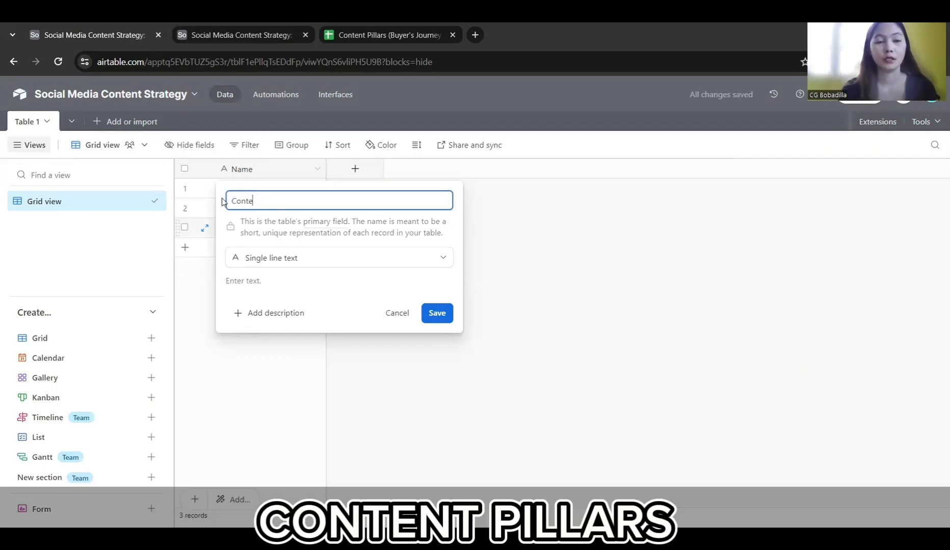
pyautogui.click(435, 314)
# - Add a single line text field named "Content Topic" after the Content Pillar field
pyautogui.click(355, 169)
pyautogui.write('Cont')
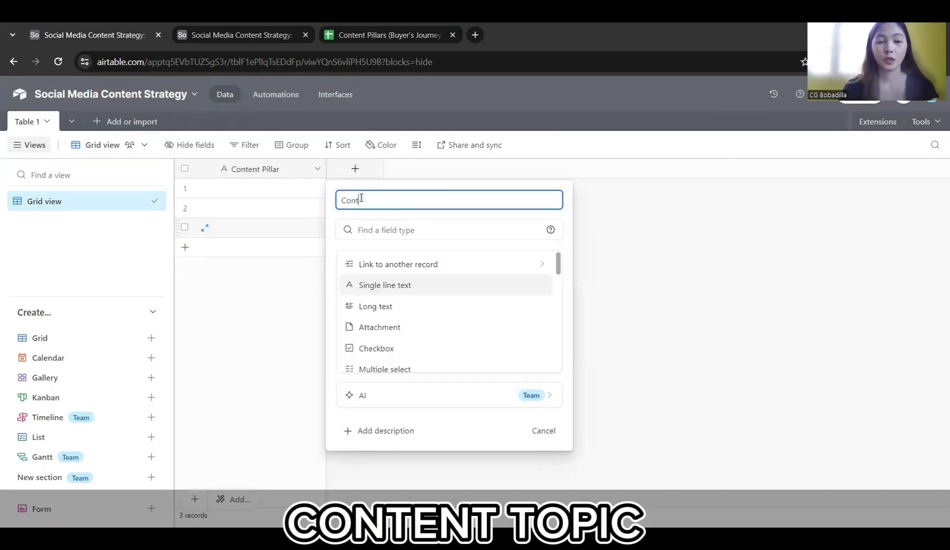
pyautogui.write('ent Topic')
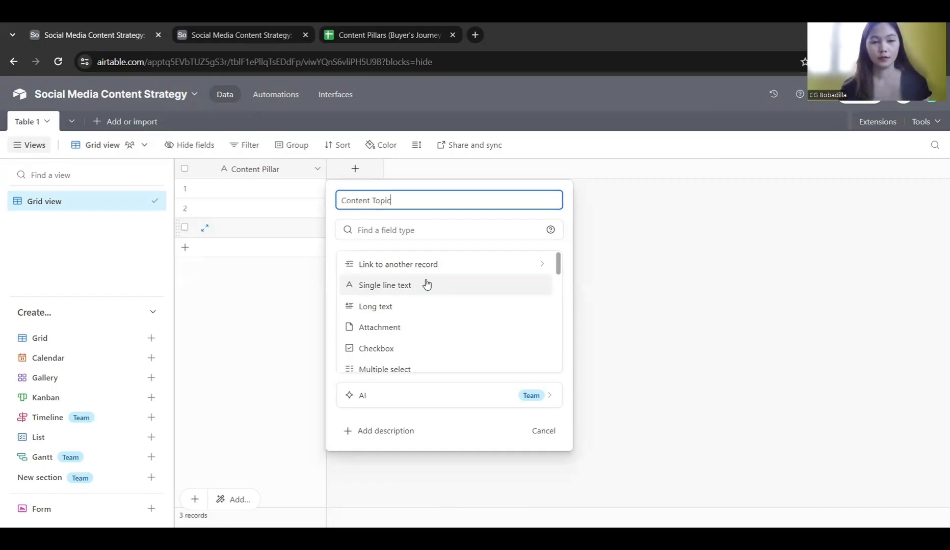
pyautogui.click(424, 284)
pyautogui.click(518, 326)
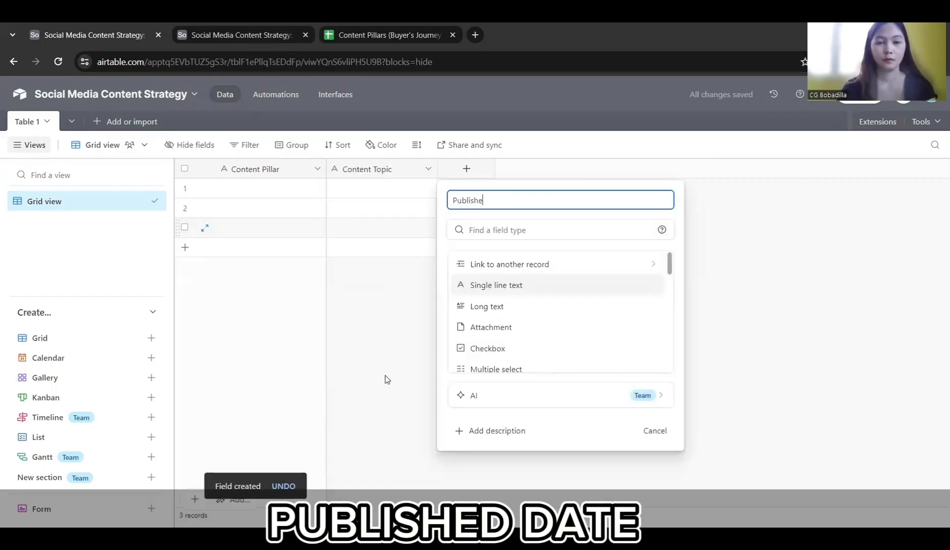
# - Create the "Published Date" field as a date field that includes the time, after the Content Topic field
pyautogui.write('d Date')
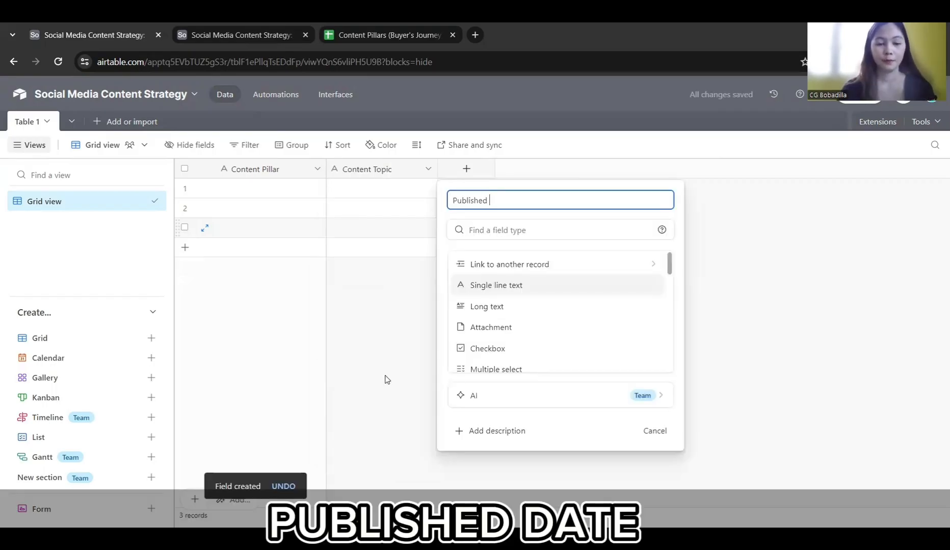
pyautogui.scroll(-3, 583, 289)
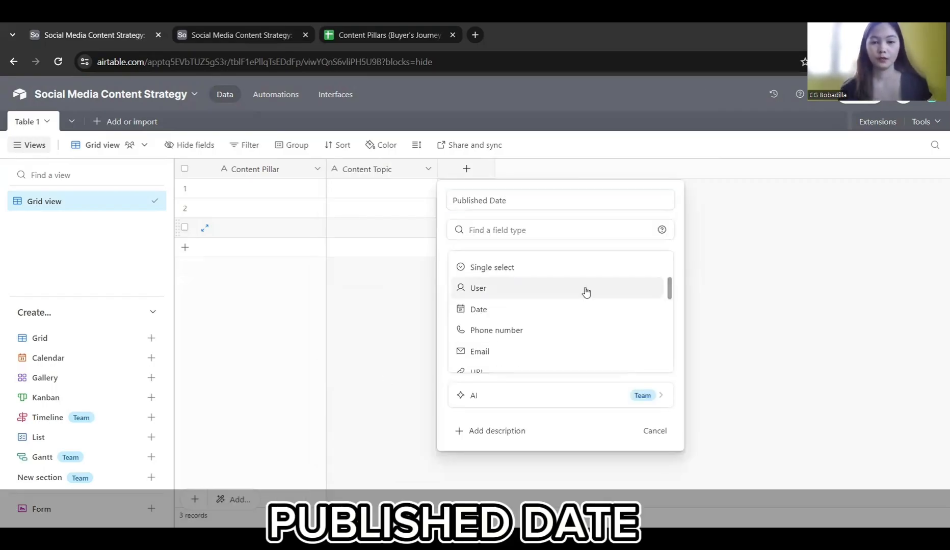
pyautogui.click(478, 309)
pyautogui.click(453, 320)
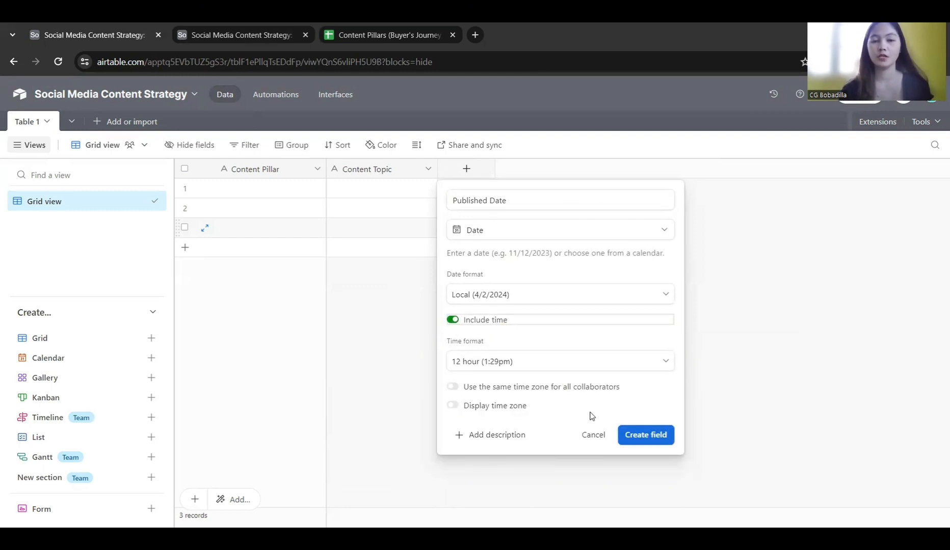
pyautogui.click(653, 436)
# - Add a multiple select field named "Status" with the options Editing, Scheduled and Published
pyautogui.click(577, 169)
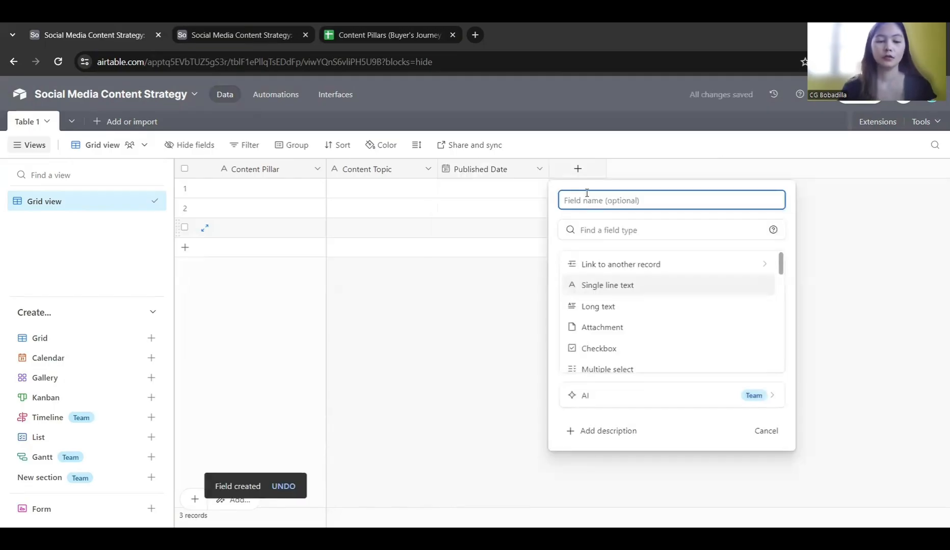
pyautogui.write('Status')
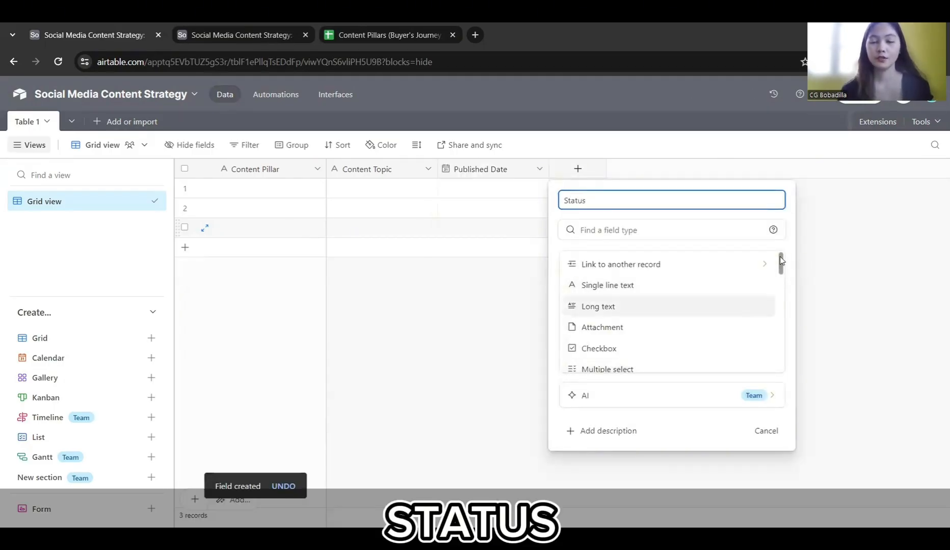
pyautogui.moveTo(782, 263); pyautogui.dragTo(783, 274)
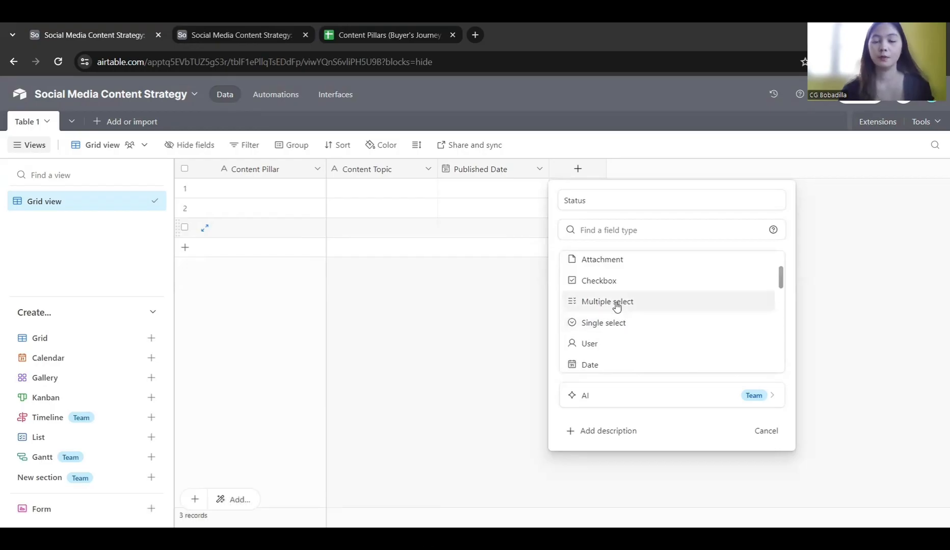
pyautogui.click(619, 302)
pyautogui.click(599, 332)
pyautogui.write('Editing')
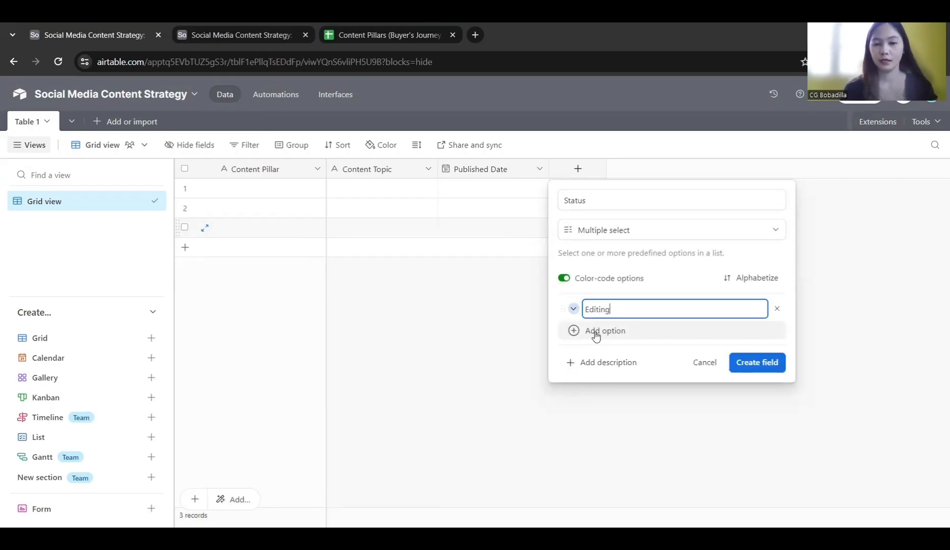
pyautogui.click(598, 335)
pyautogui.write('Scheduled')
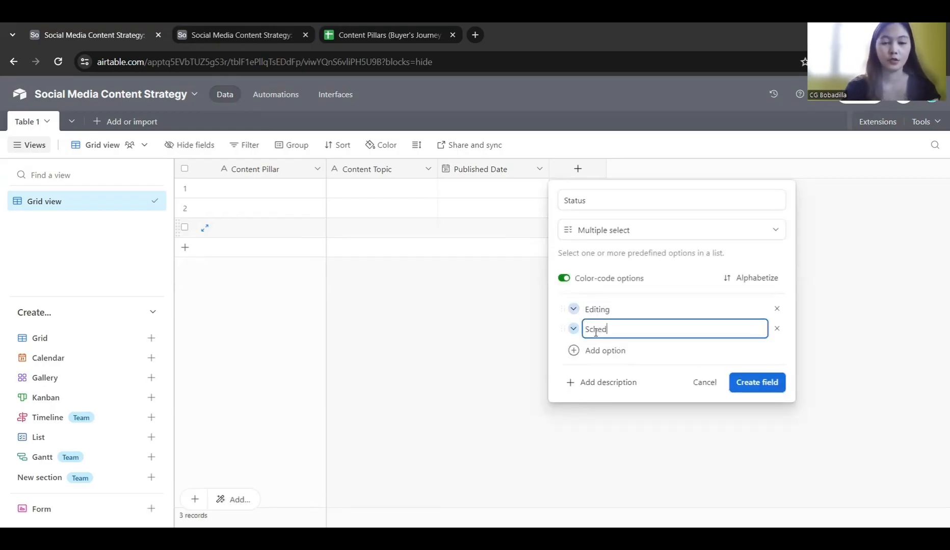
pyautogui.click(596, 351)
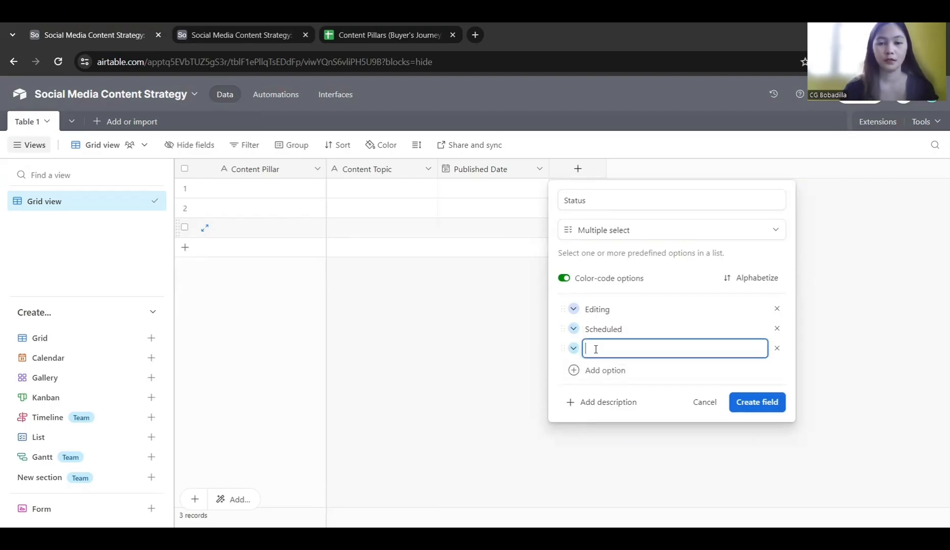
pyautogui.write('Pu')
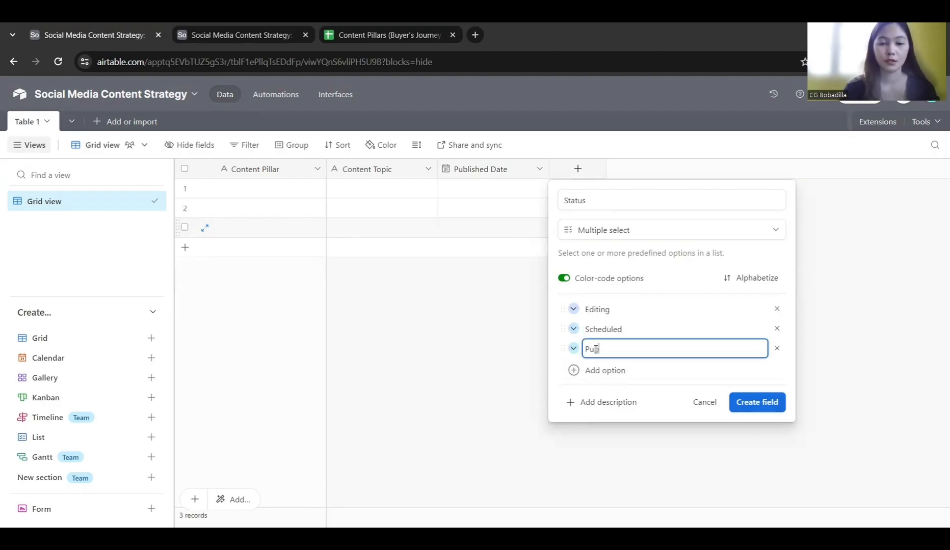
pyautogui.write('blished')
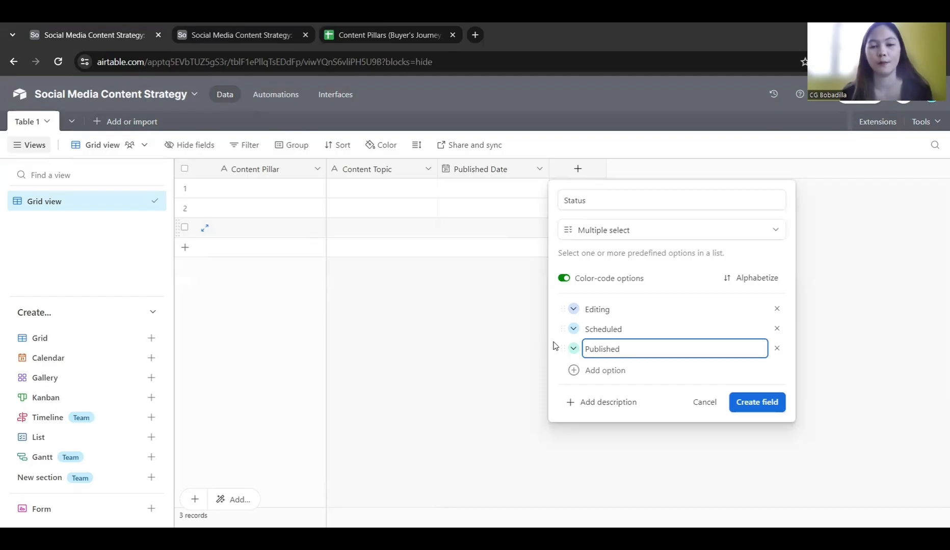
pyautogui.press('Return')
# - Add a long text field named "Captions" after the Status field
pyautogui.click(677, 175)
pyautogui.write('C')
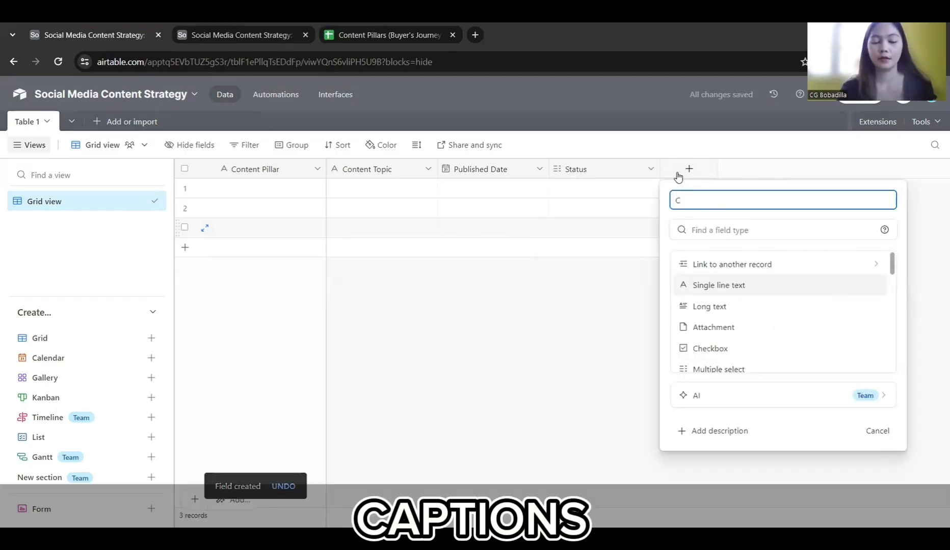
pyautogui.write('aptions')
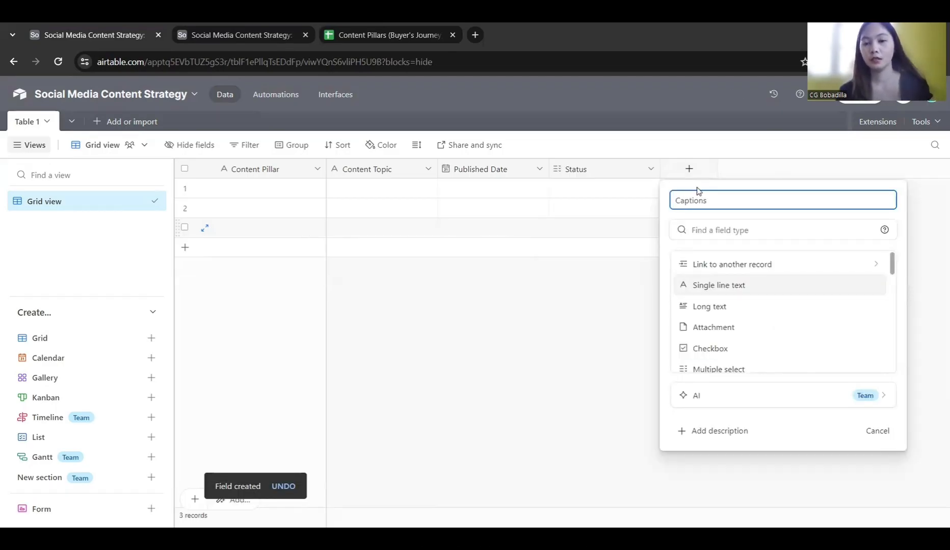
pyautogui.click(745, 306)
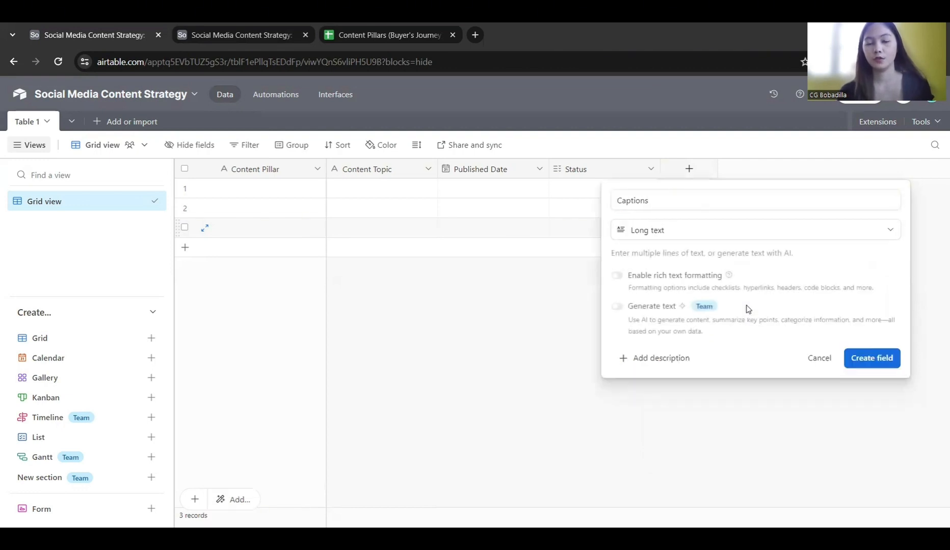
pyautogui.click(861, 356)
# - Set up a new field named "Platform" after Captions, using the multiple select type
pyautogui.click(800, 168)
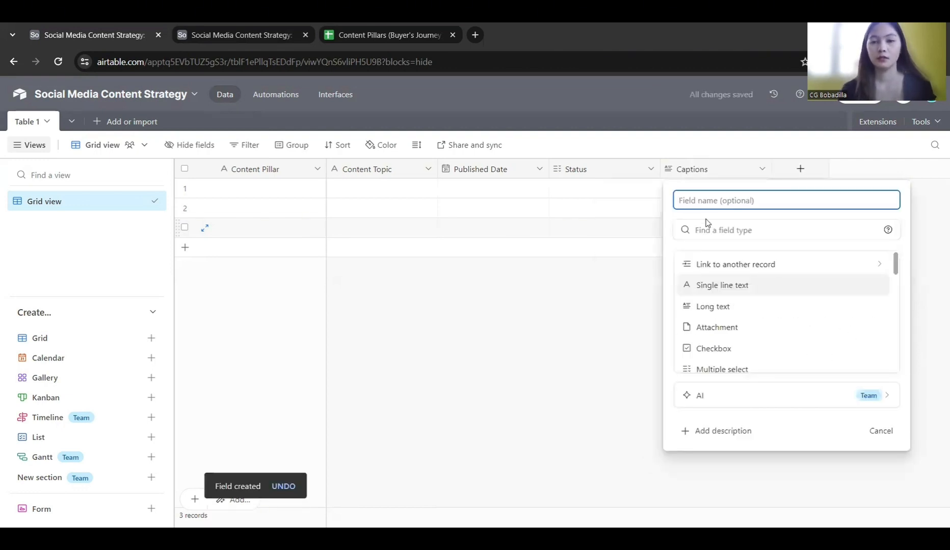
pyautogui.write('Platform')
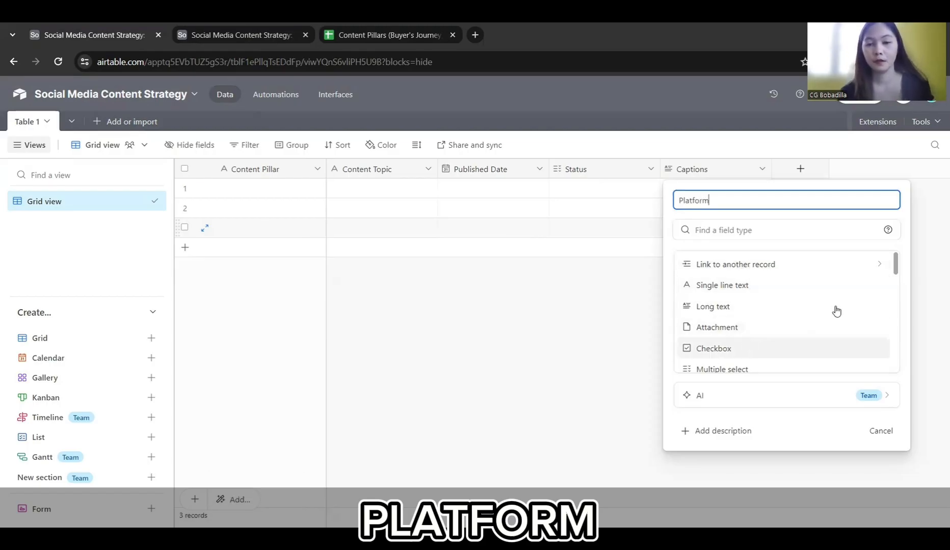
pyautogui.moveTo(896, 263); pyautogui.dragTo(897, 279)
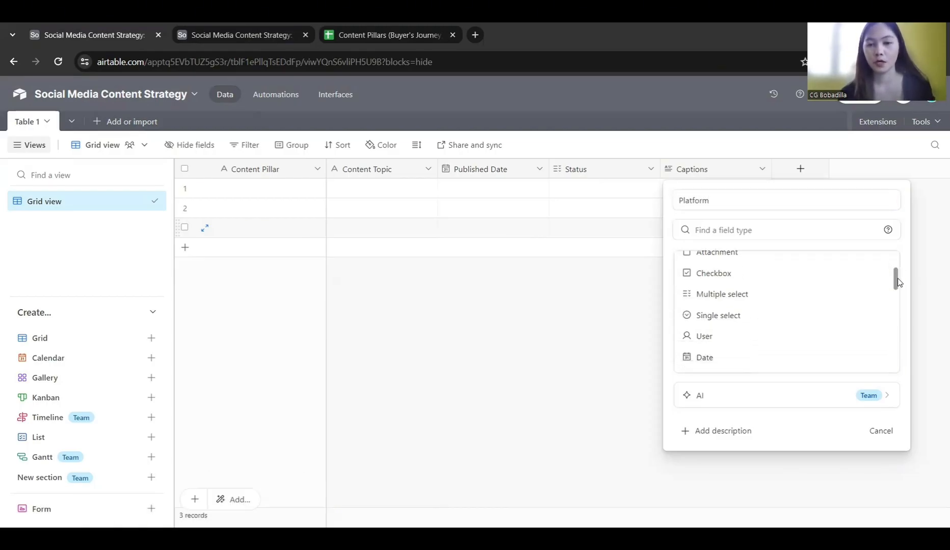
pyautogui.click(755, 299)
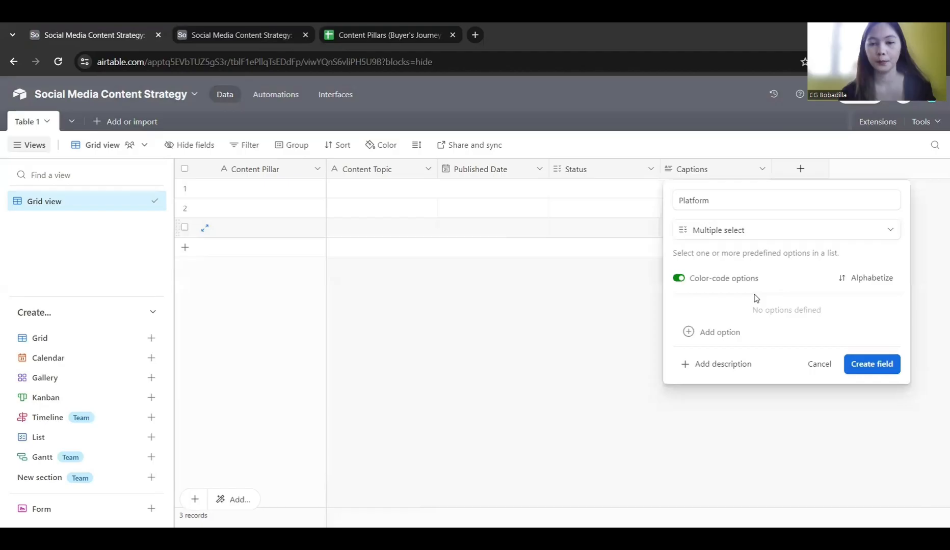
# - Give the Platform field the options IG, TI, FB, YT and LI, and create the field
pyautogui.click(729, 332)
pyautogui.write('IG')
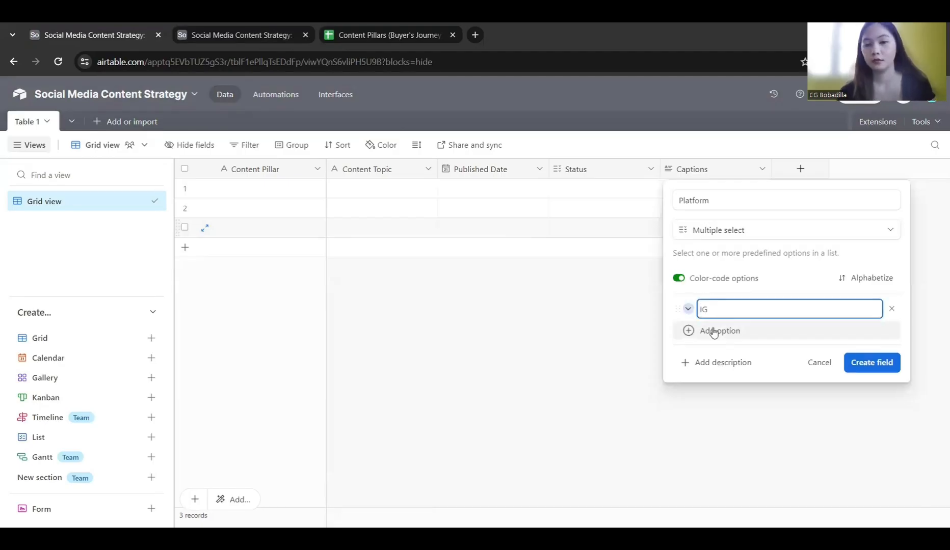
pyautogui.click(713, 332)
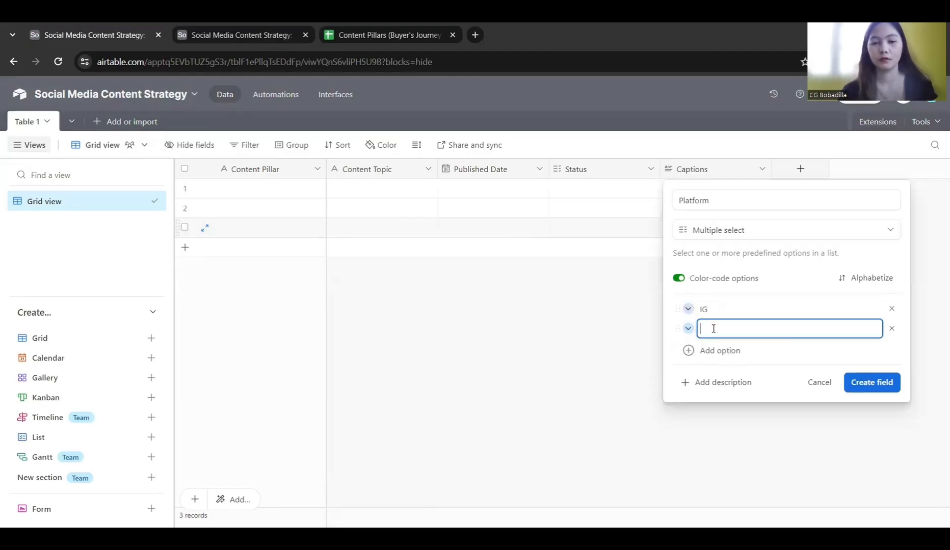
pyautogui.write('T')
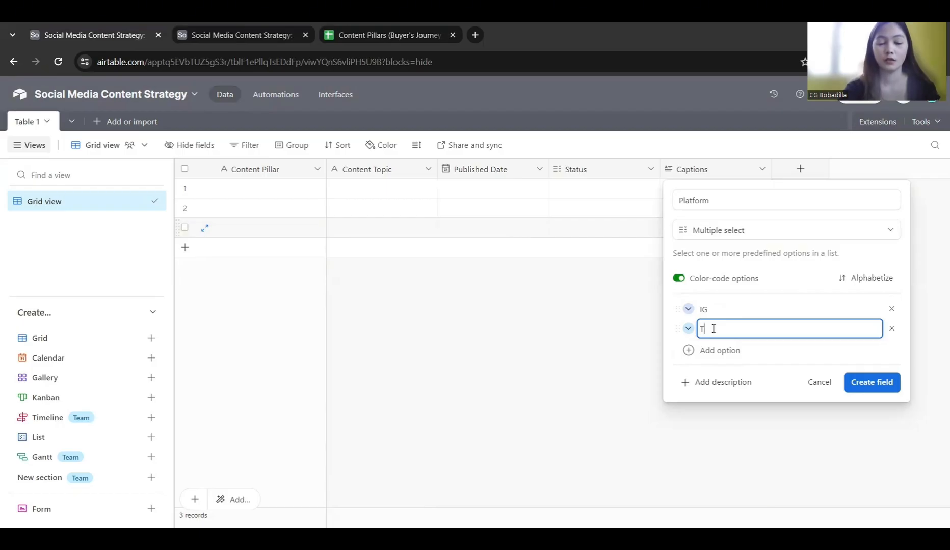
pyautogui.write('I')
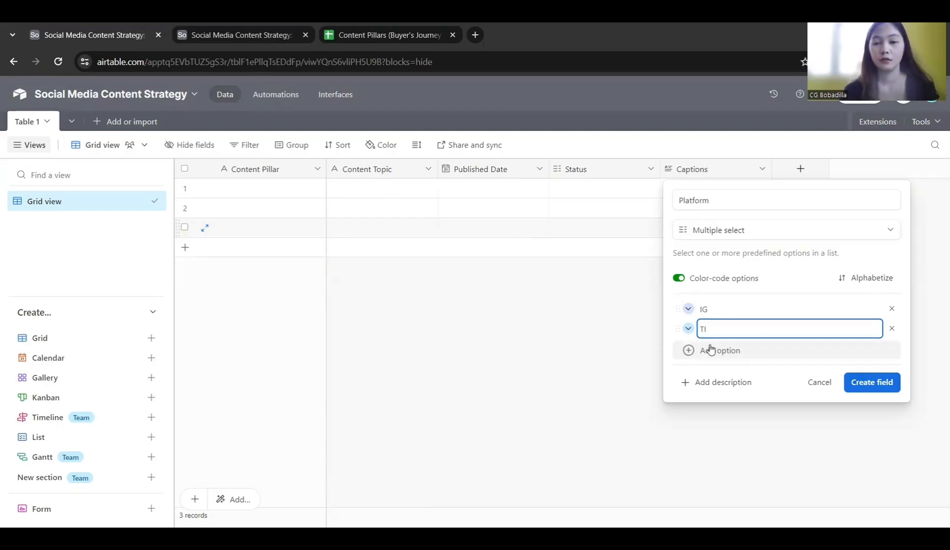
pyautogui.click(709, 350)
pyautogui.write('FB')
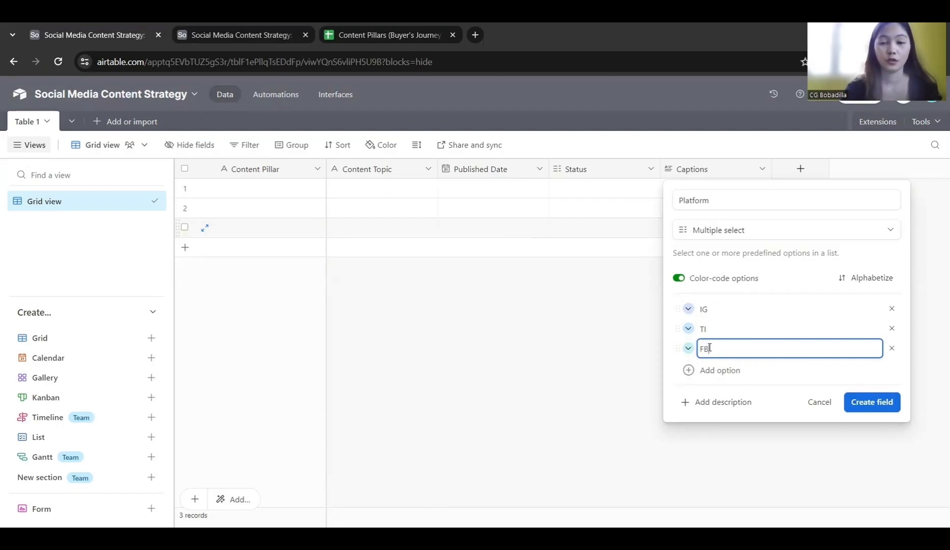
pyautogui.click(710, 371)
pyautogui.write('YT')
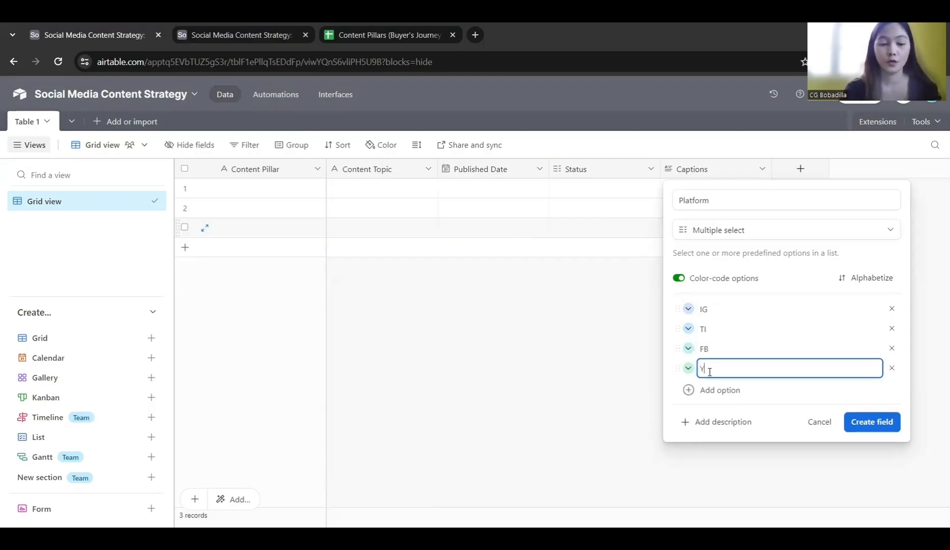
pyautogui.click(712, 390)
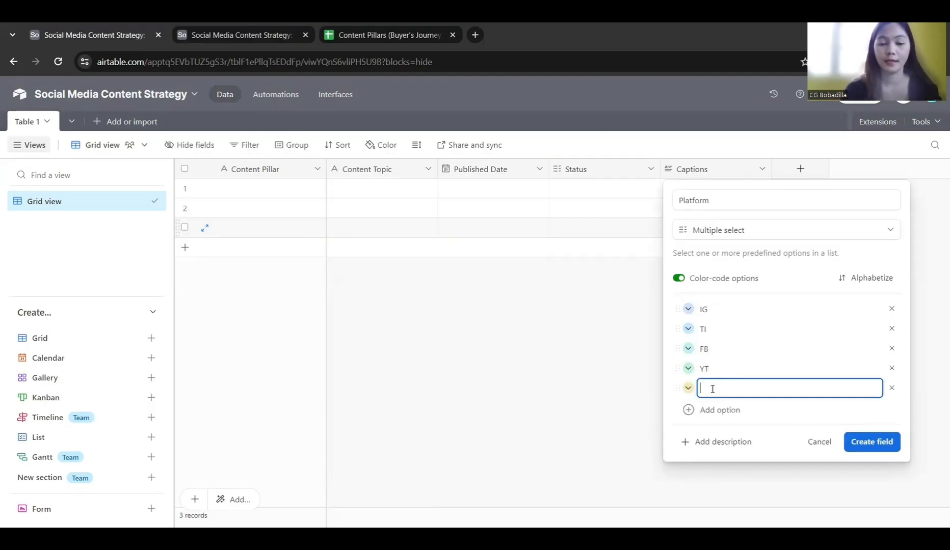
pyautogui.write('Li')
pyautogui.click(869, 443)
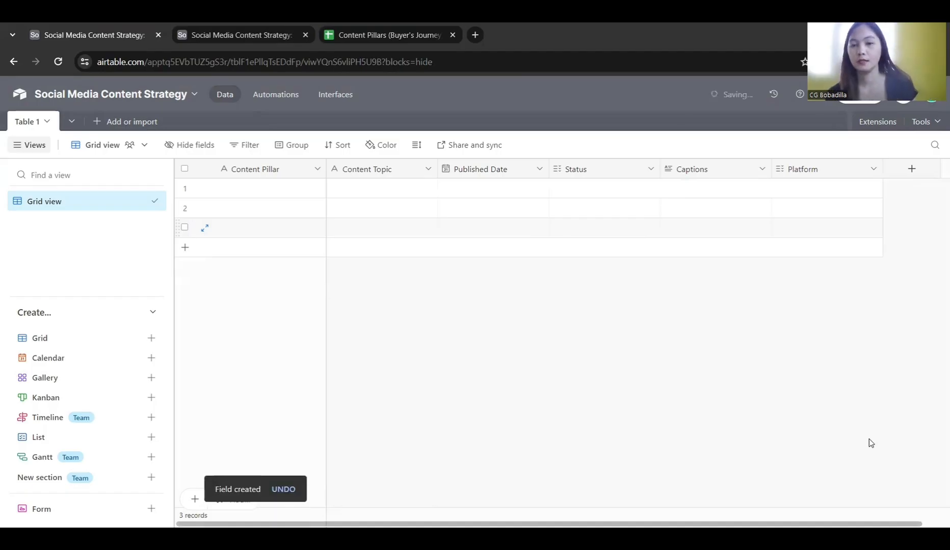
# - Set the Platform of the first record to IG
pyautogui.click(860, 191)
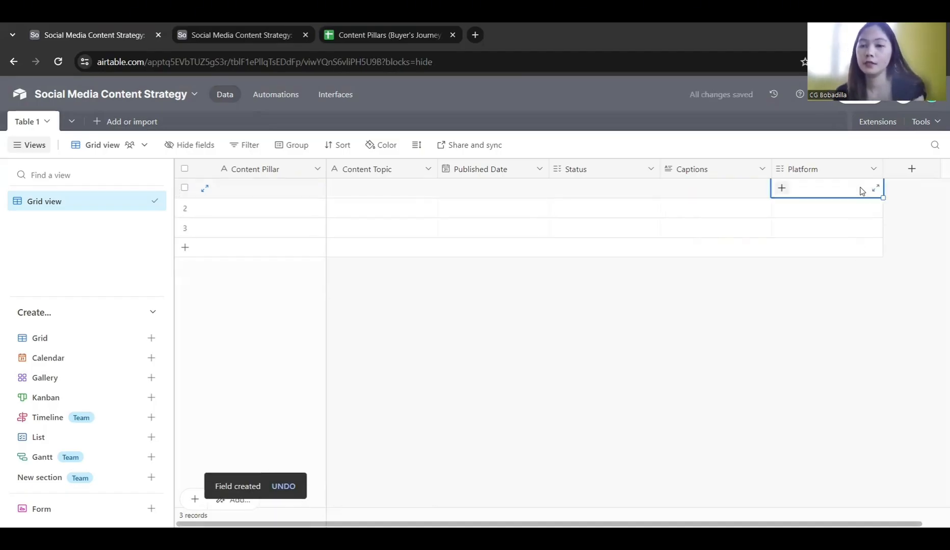
pyautogui.click(784, 192)
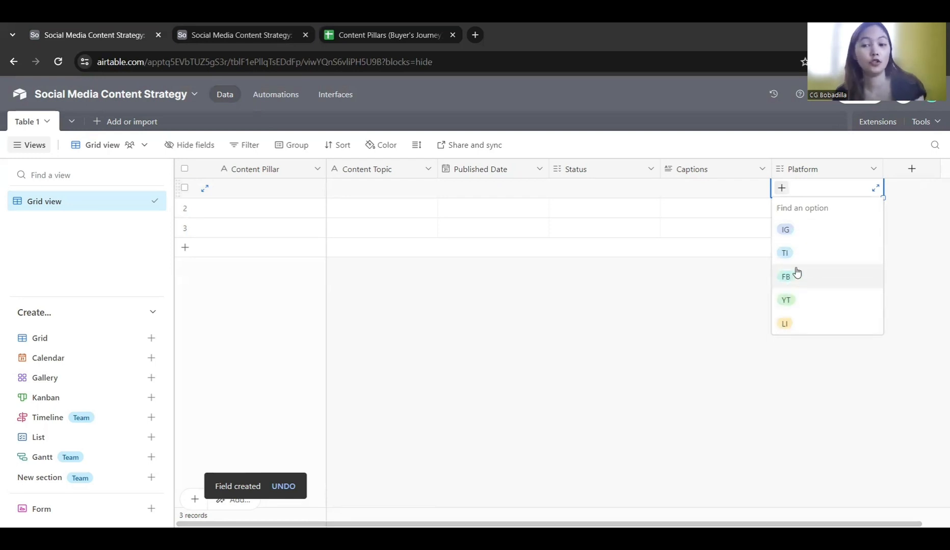
pyautogui.click(787, 230)
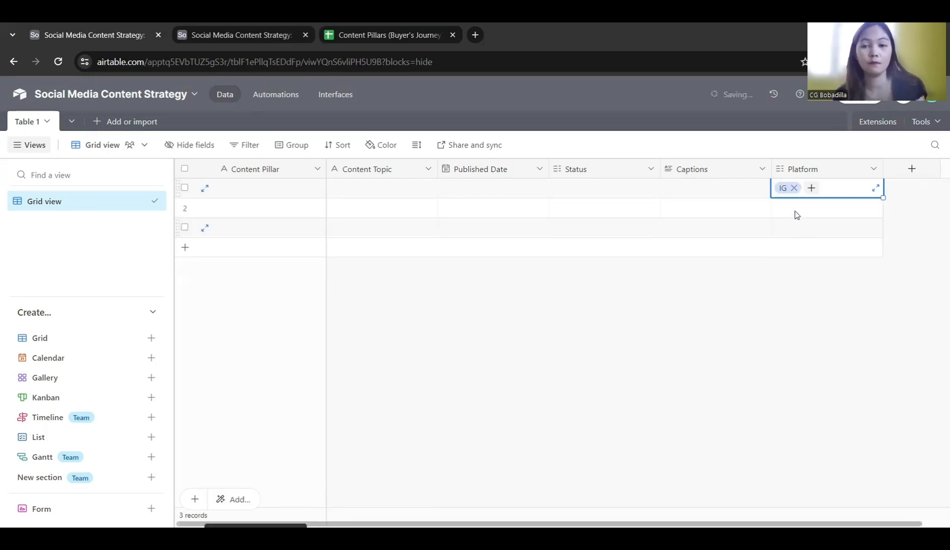
# - Set up a new field named "Content Type" after Platform, using the multiple select type
pyautogui.click(884, 171)
pyautogui.write('C')
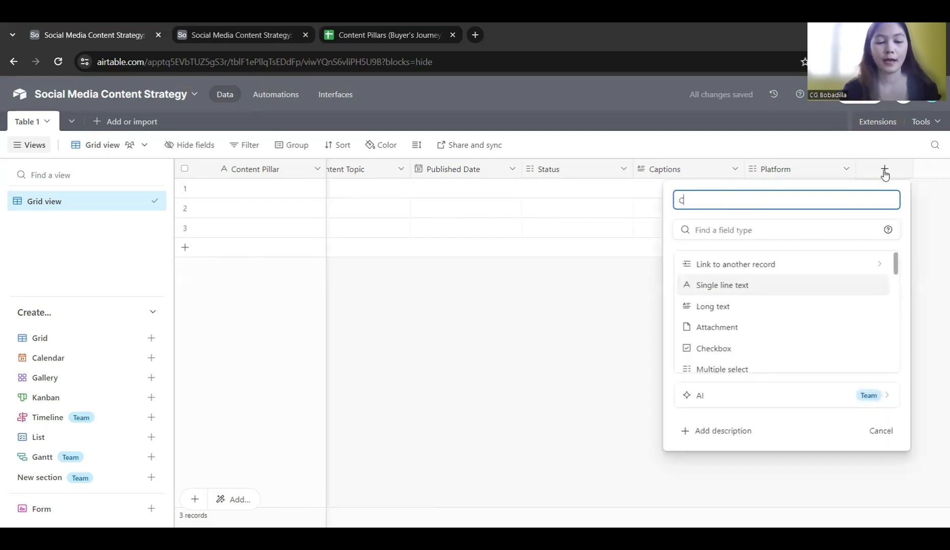
pyautogui.write('ont')
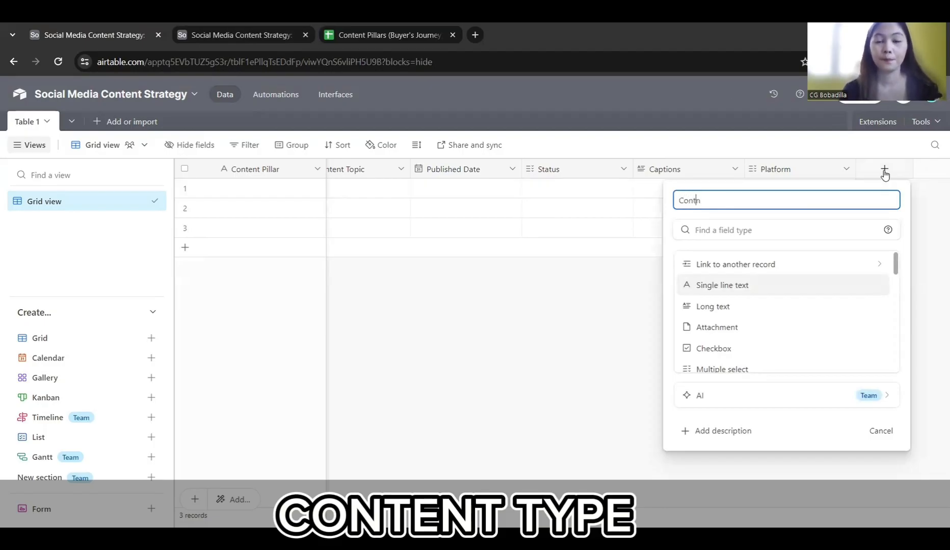
pyautogui.write('ent Type')
pyautogui.moveTo(895, 266); pyautogui.dragTo(897, 296)
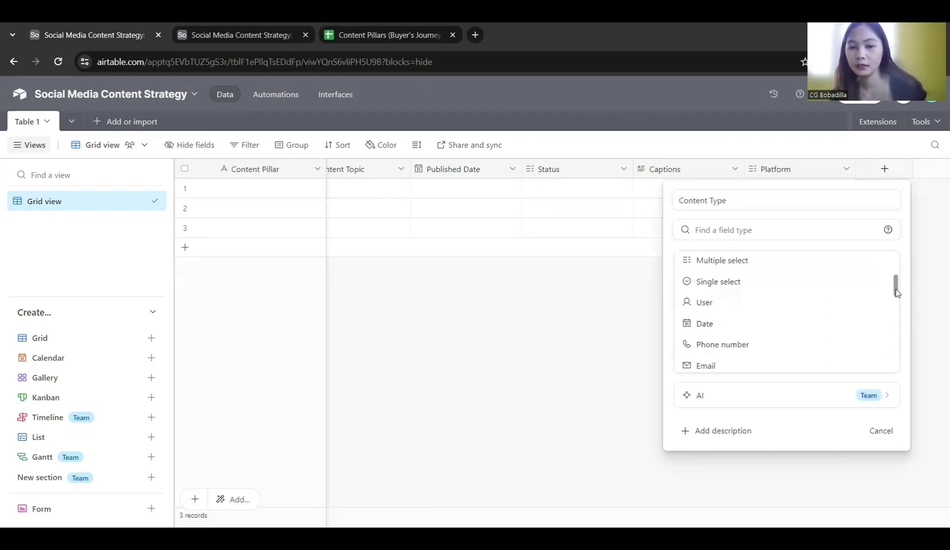
pyautogui.click(732, 256)
# - Give the Content Type field the options Short-form (Reels), Carousel Post, Long-form video and Stories, and create the field
pyautogui.click(719, 334)
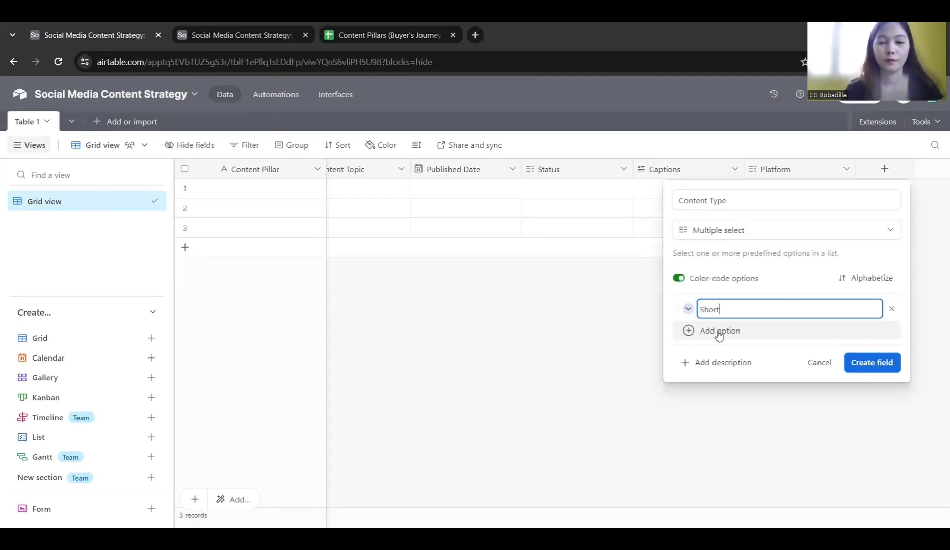
pyautogui.write('Short-form')
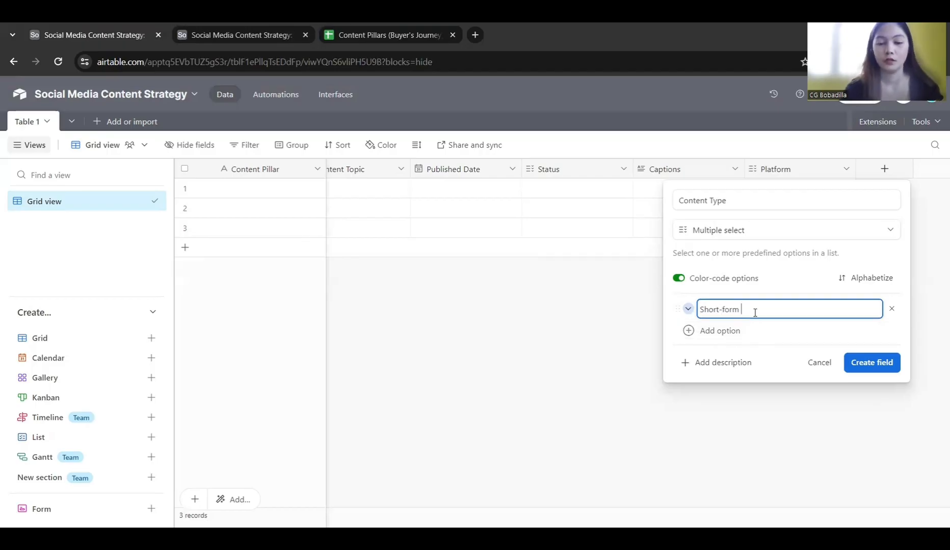
pyautogui.write(' (Reels)')
pyautogui.click(705, 331)
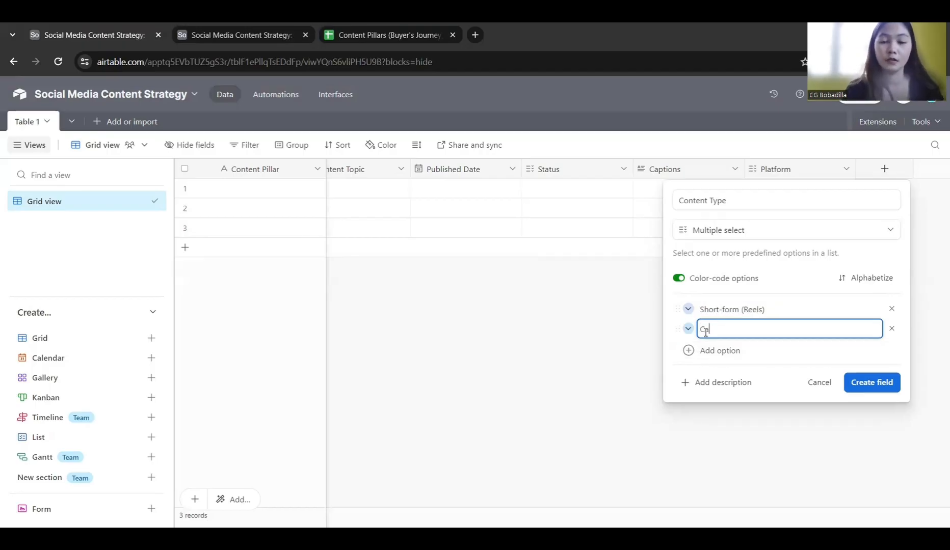
pyautogui.write('Carousel Post')
pyautogui.click(713, 351)
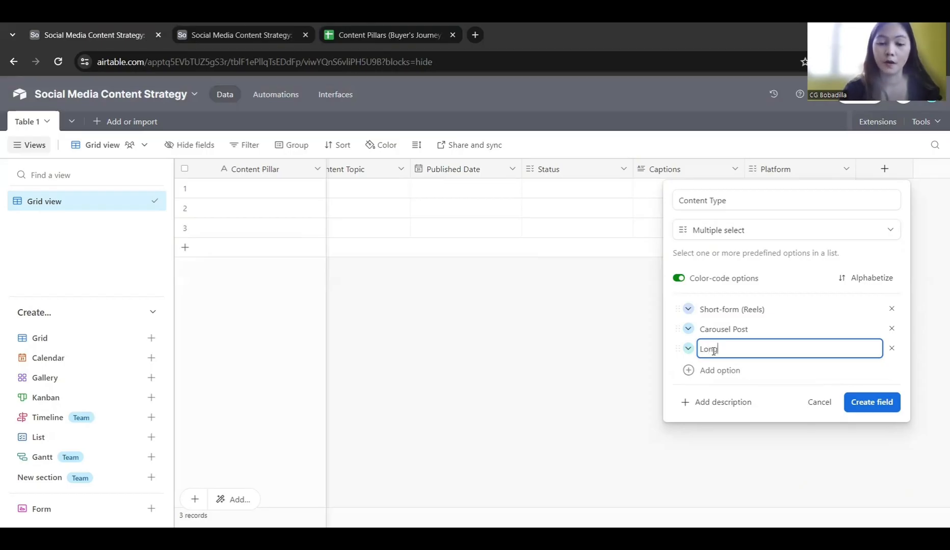
pyautogui.write('Long-form video')
pyautogui.click(724, 370)
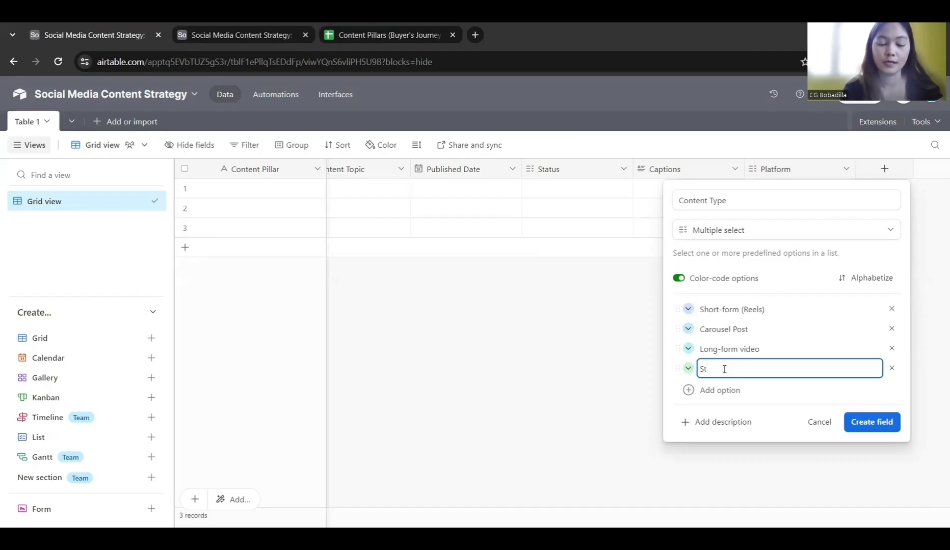
pyautogui.write('Stories')
pyautogui.click(871, 422)
# - Add a long text field named "Hashtags" after the Content Type field
pyautogui.click(753, 187)
pyautogui.click(754, 188)
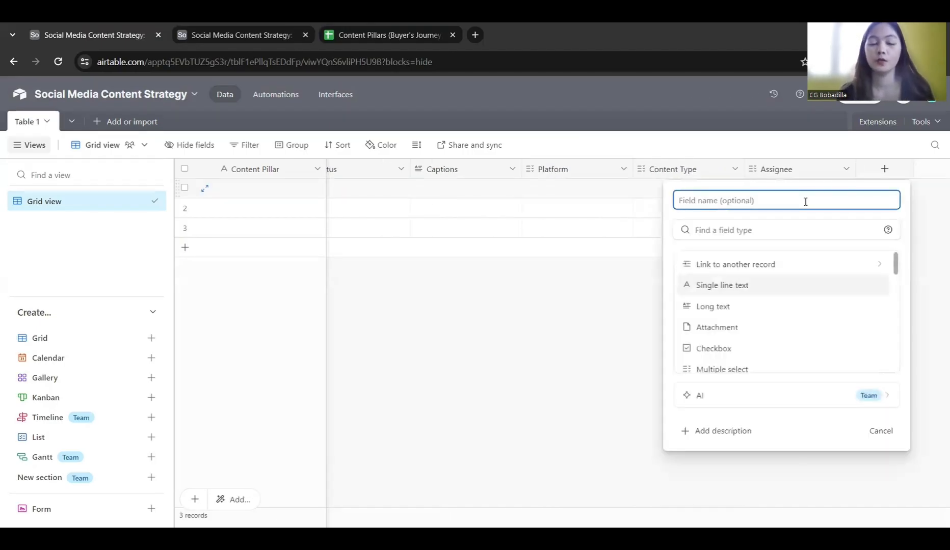
pyautogui.write('Hasht')
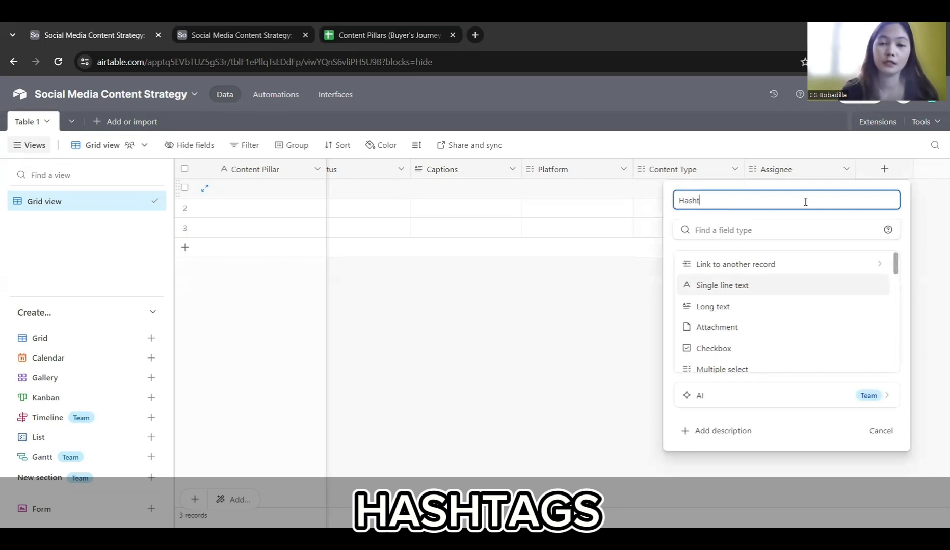
pyautogui.write('ags')
pyautogui.click(756, 306)
pyautogui.click(871, 360)
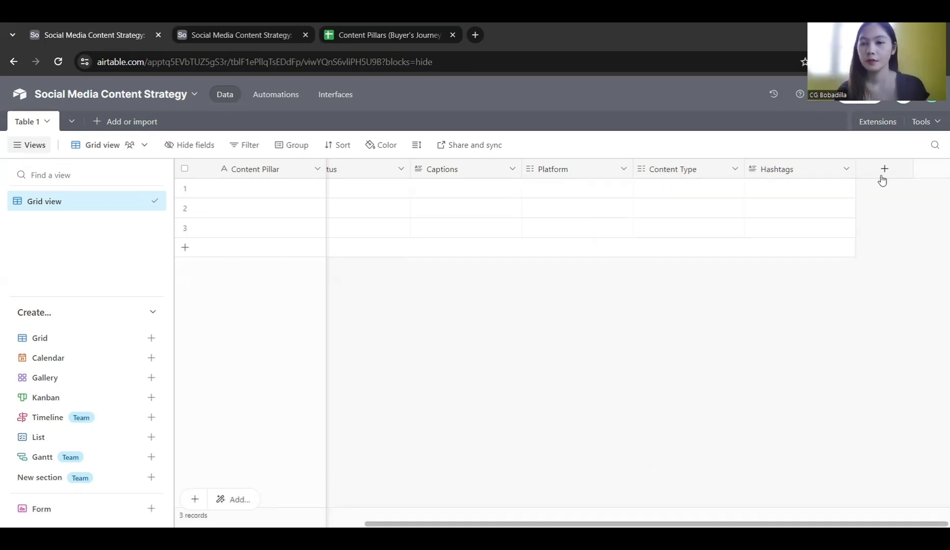
# - Add an unnamed User field after Hashtags that allows adding multiple users
pyautogui.click(883, 169)
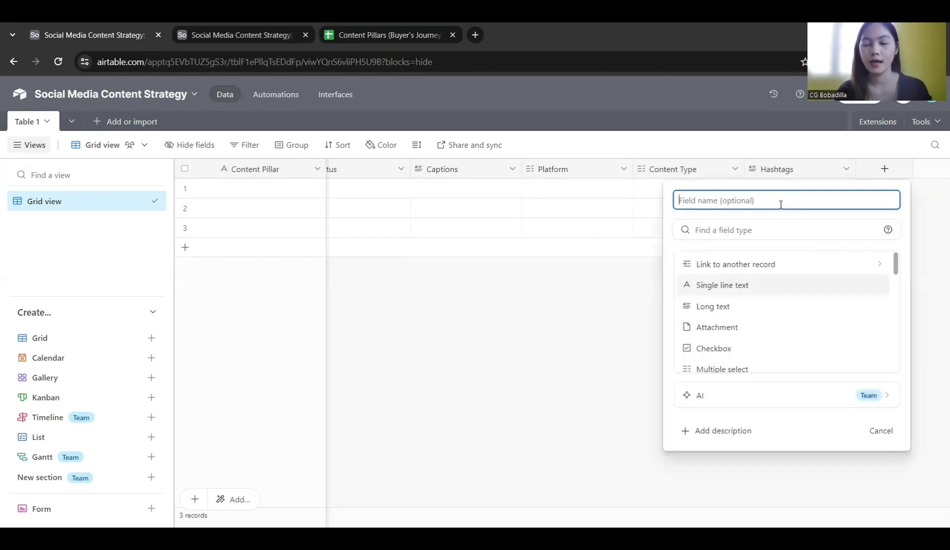
pyautogui.moveTo(895, 264); pyautogui.dragTo(897, 291)
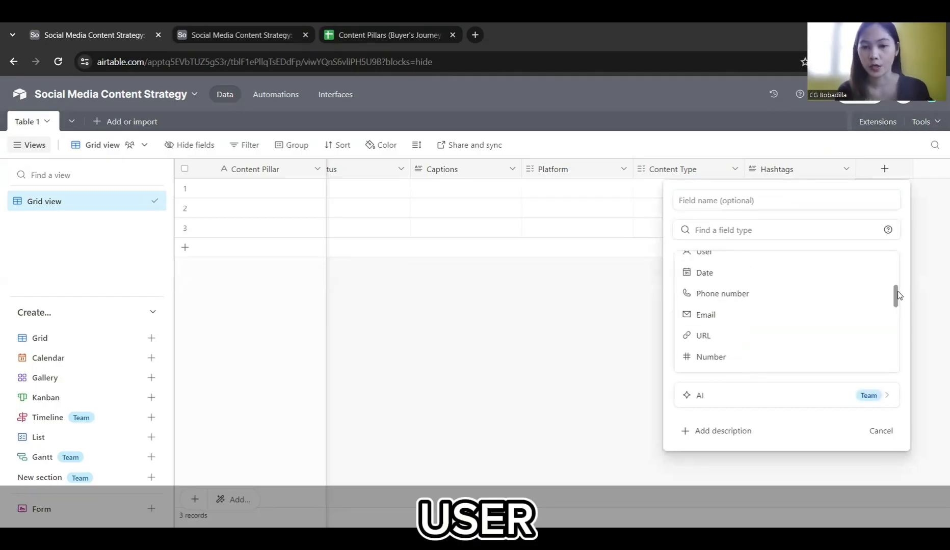
pyautogui.click(713, 253)
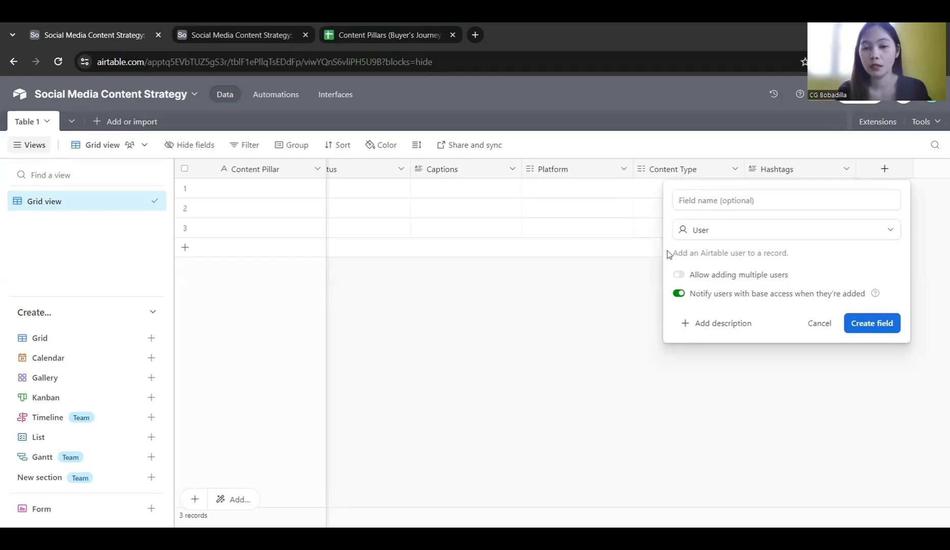
pyautogui.click(682, 276)
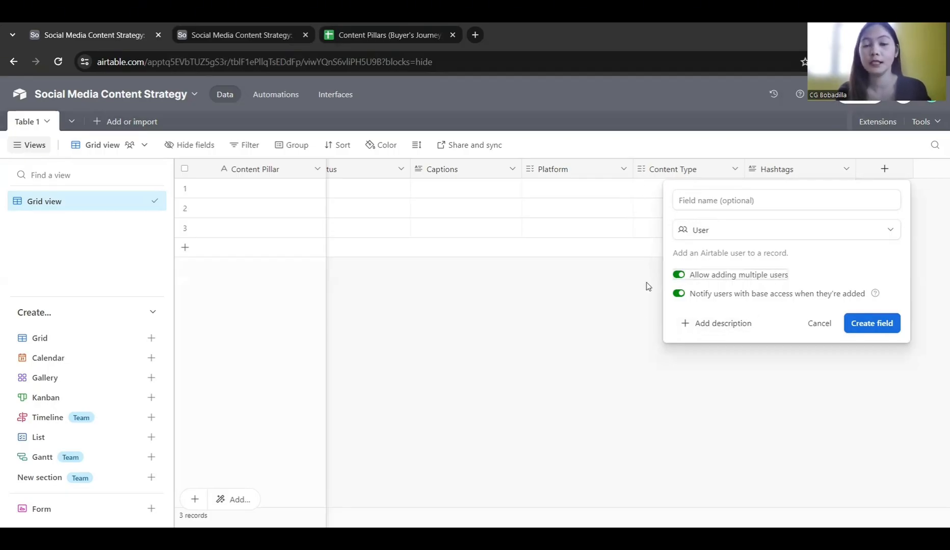
pyautogui.click(872, 323)
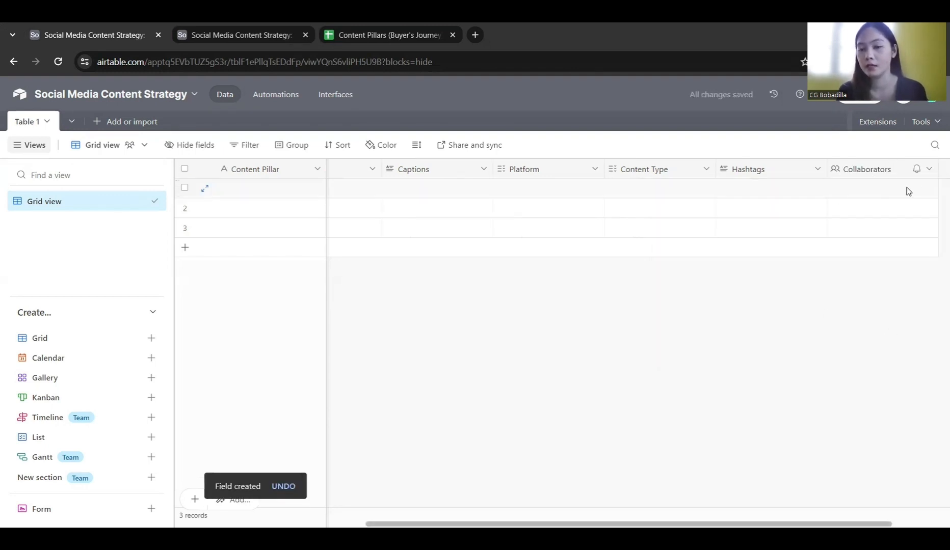
# - Rename the new user field after Hashtags to "Assign"
pyautogui.click(879, 174)
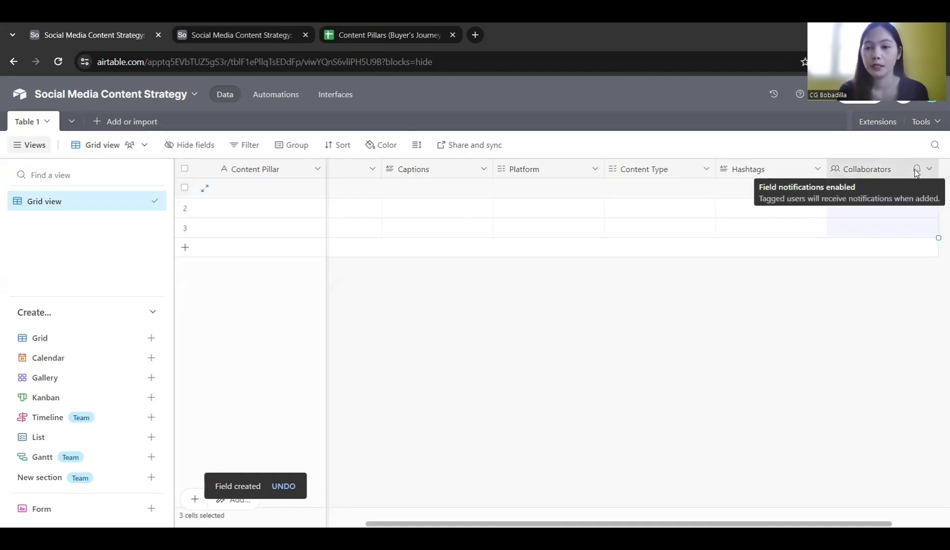
pyautogui.click(929, 168)
pyautogui.click(831, 196)
pyautogui.write('Assign')
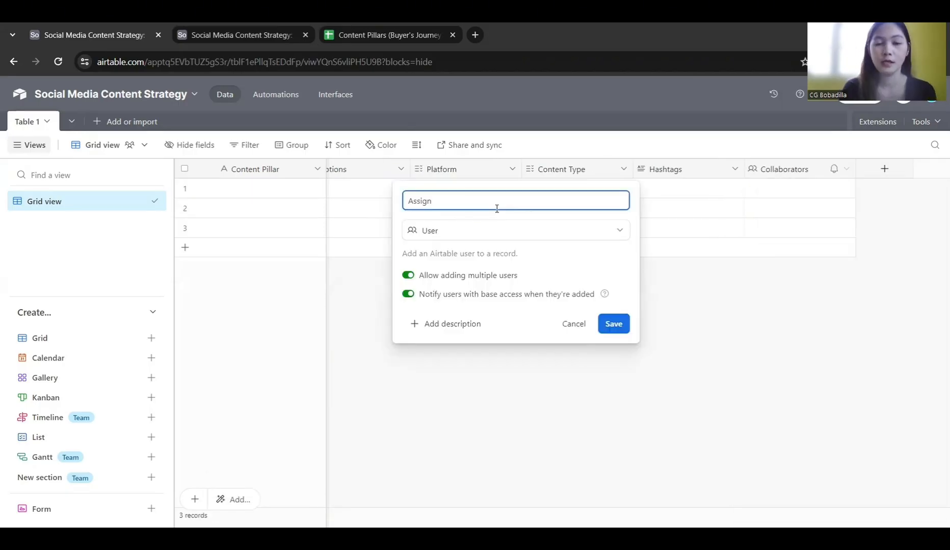
pyautogui.click(625, 318)
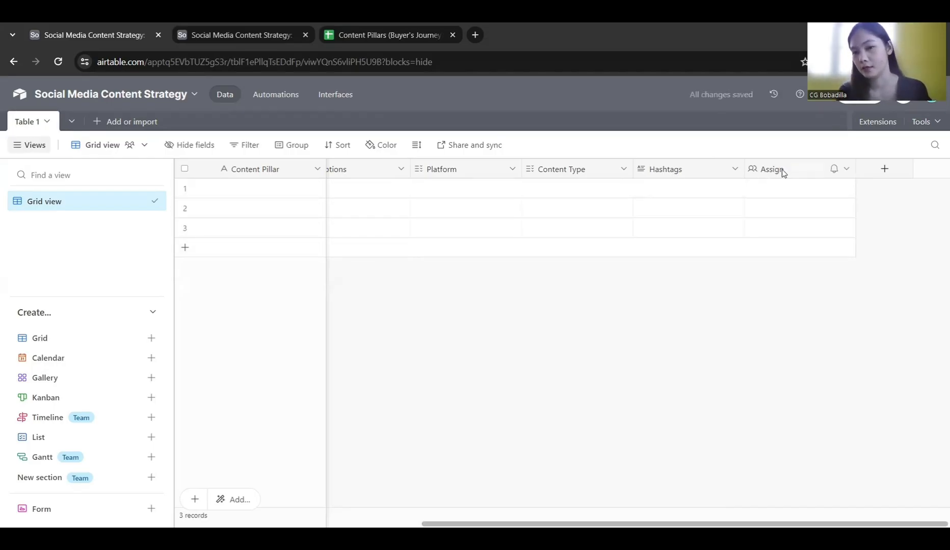
pyautogui.click(753, 188)
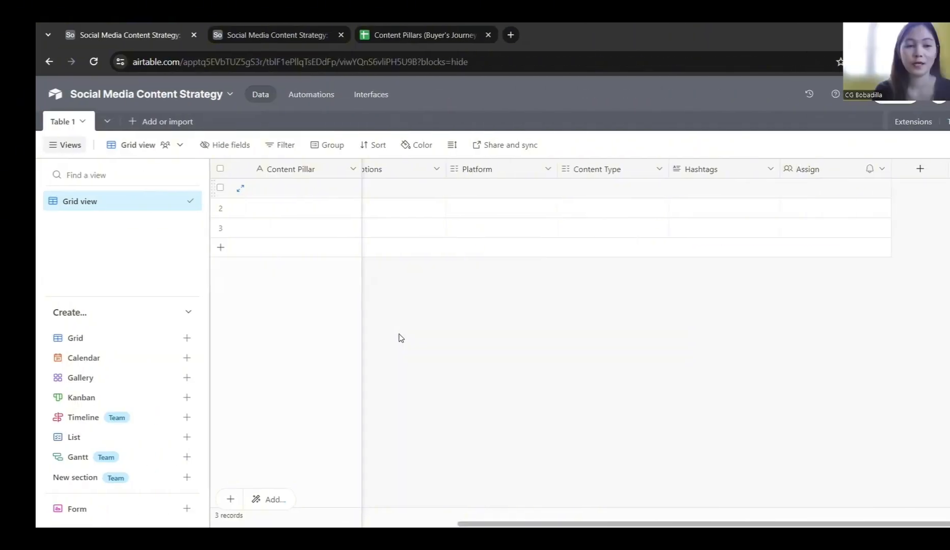
# - Create a collaborative Calendar view that places records by the Published Date field
pyautogui.click(69, 361)
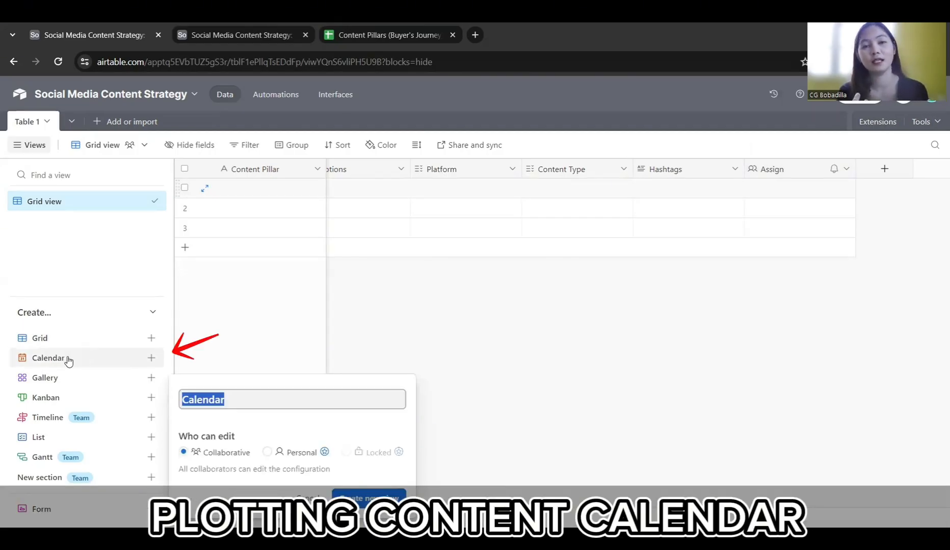
pyautogui.click(357, 497)
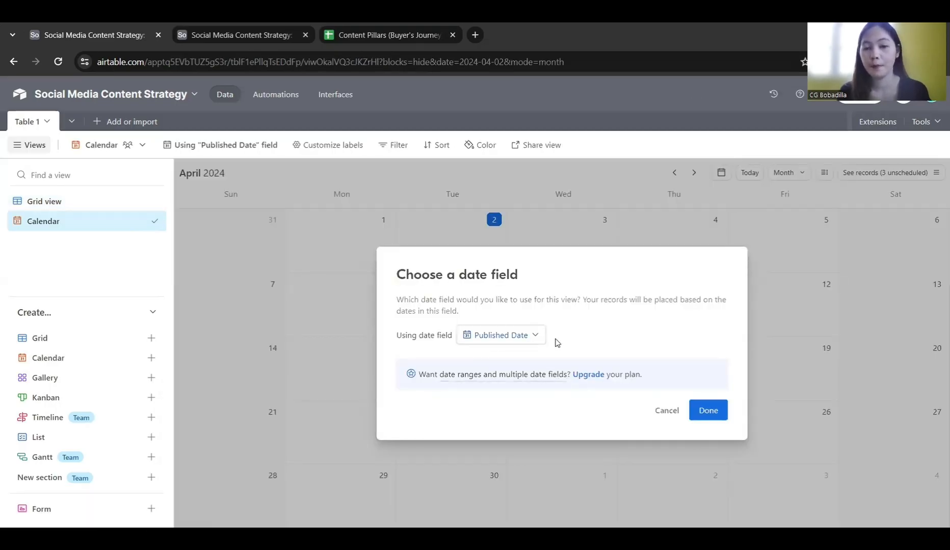
pyautogui.click(703, 414)
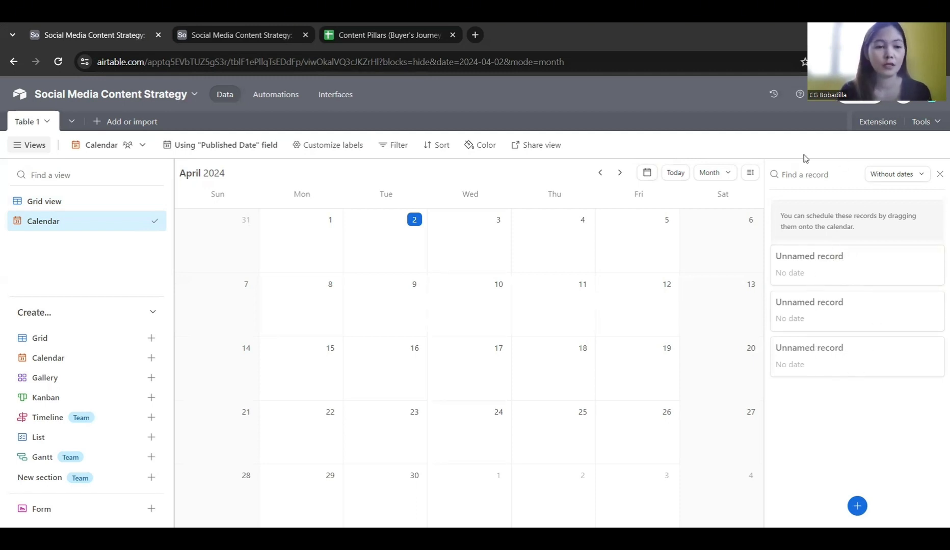
# - Delete all three empty records from the table in the grid view
pyautogui.click(70, 201)
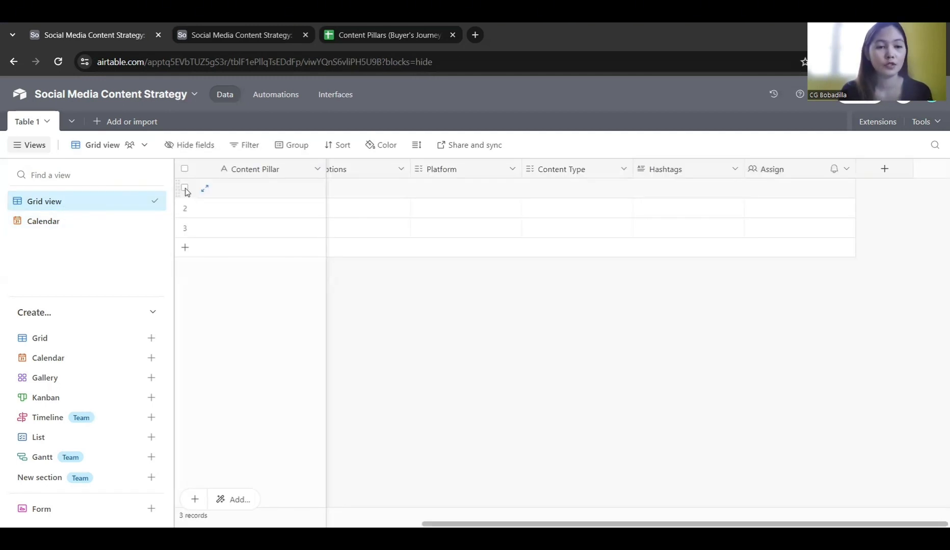
pyautogui.click(185, 188)
pyautogui.click(185, 208)
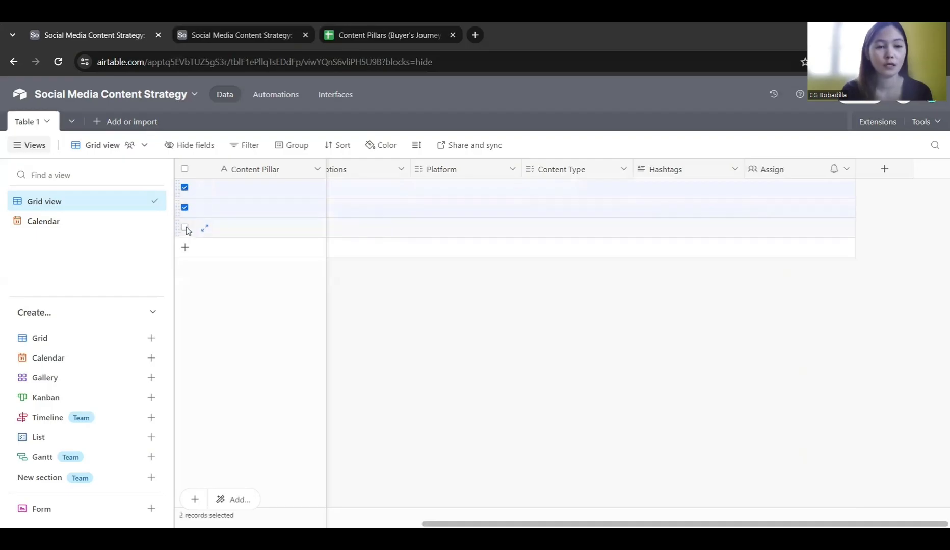
pyautogui.click(185, 227)
pyautogui.rightClick(235, 233)
pyautogui.click(270, 304)
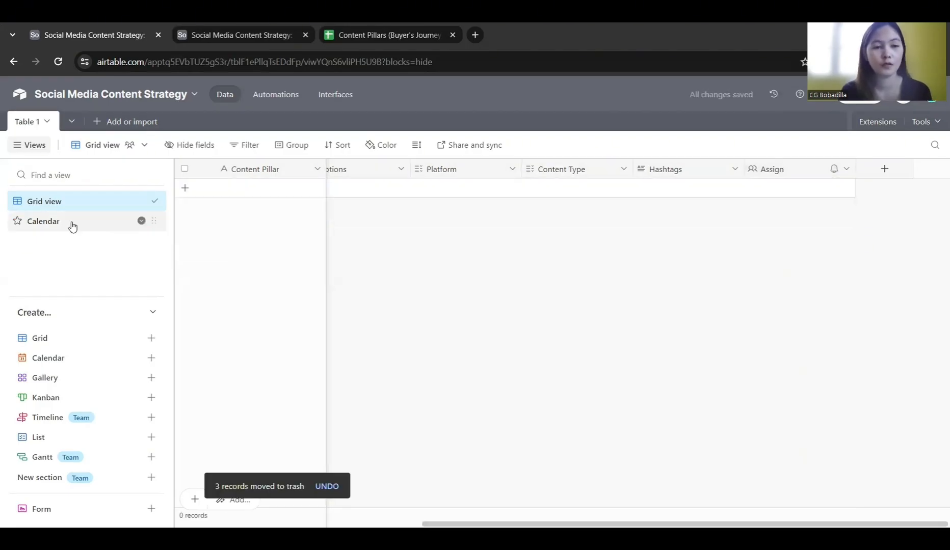
# - Add a record named "Know" on April 1, 2024 in the Calendar view
pyautogui.click(70, 222)
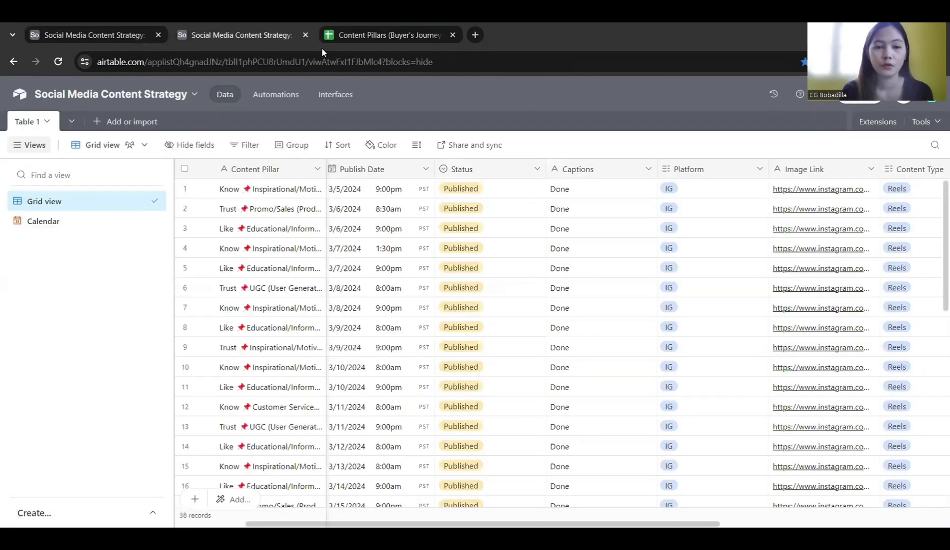
pyautogui.click(80, 28)
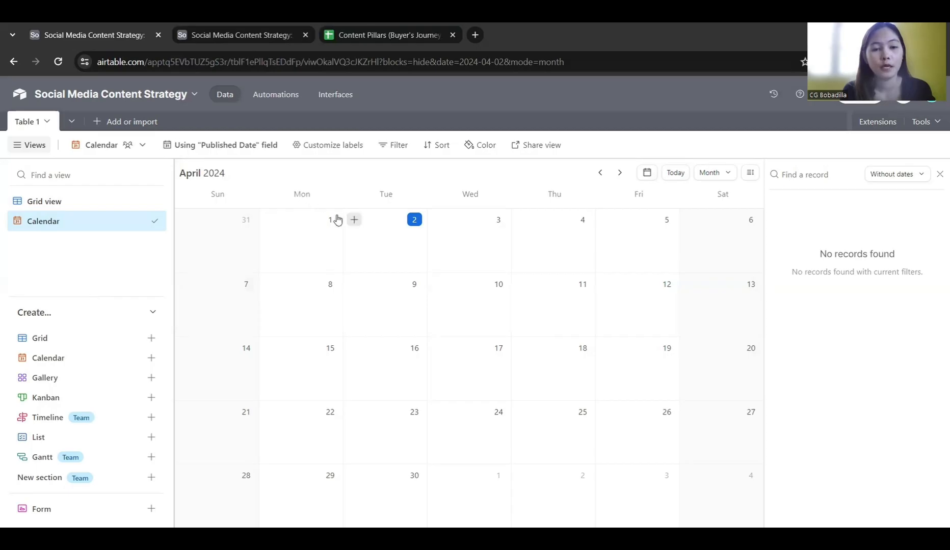
pyautogui.click(270, 220)
pyautogui.write('K')
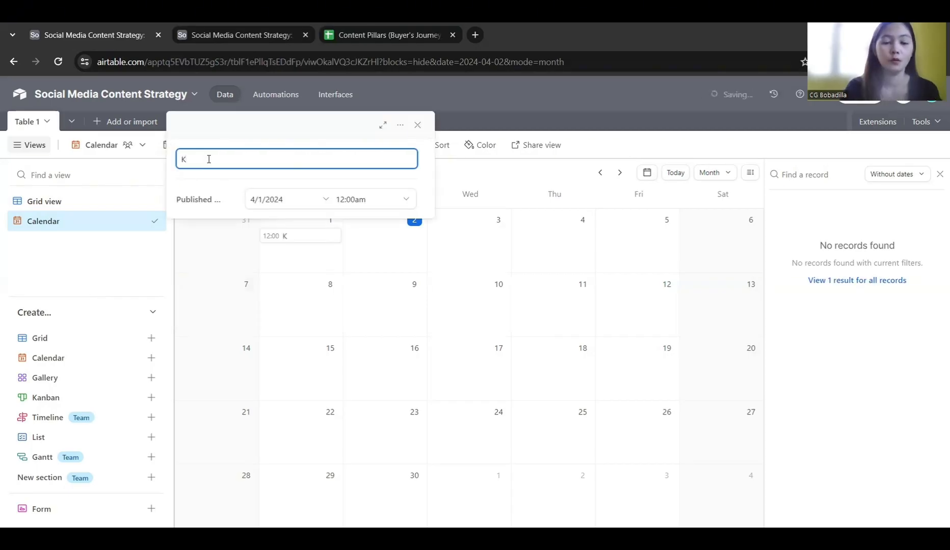
pyautogui.write('now')
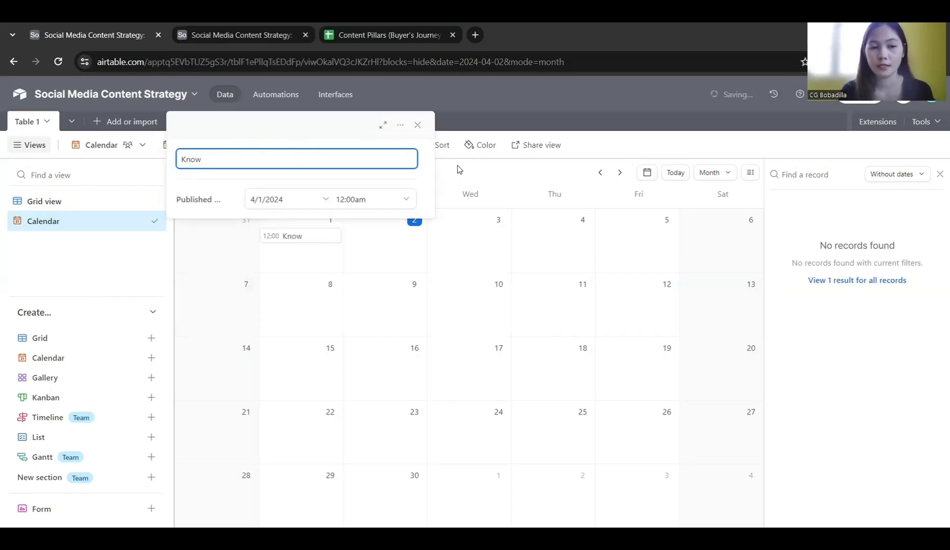
pyautogui.click(457, 164)
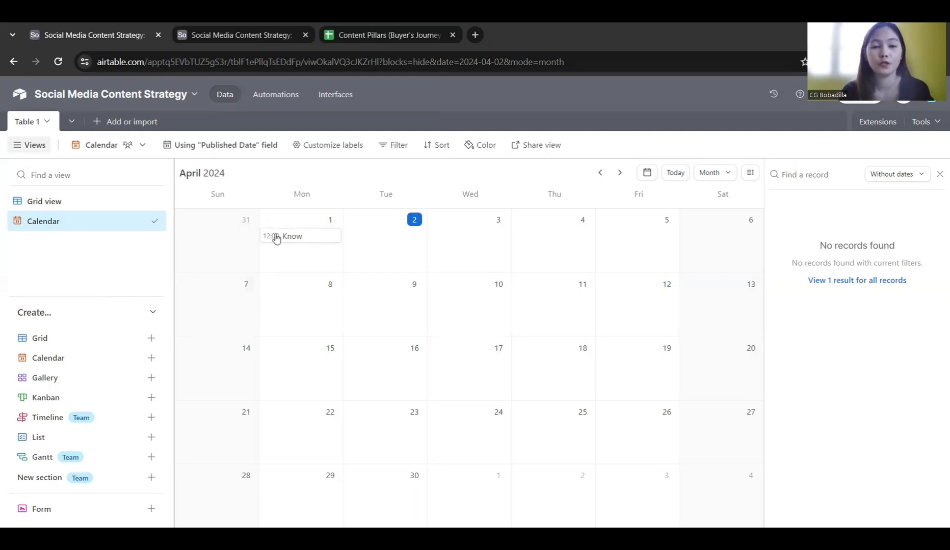
# - Add a record named "Like" on April 2 and one named "Trust" on April 3 in the calendar
pyautogui.click(355, 220)
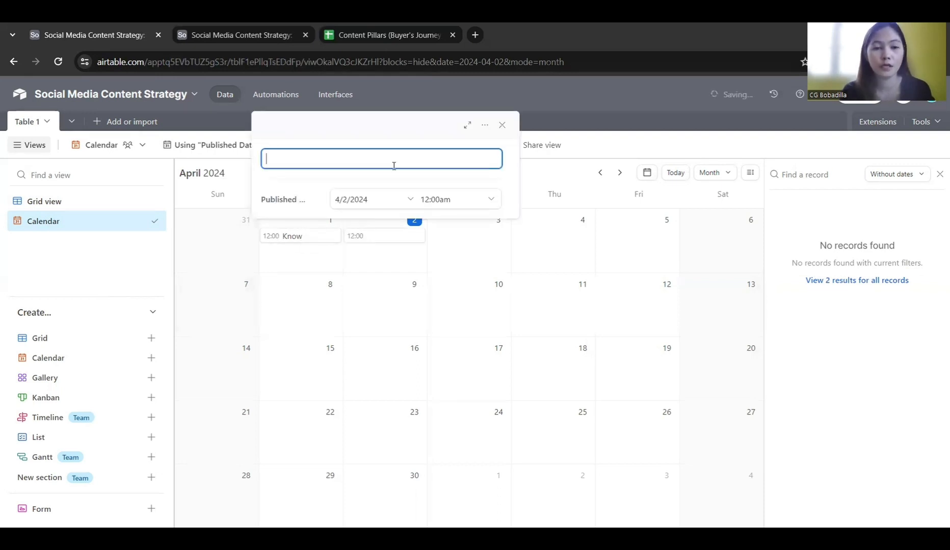
pyautogui.write('Like')
pyautogui.click(439, 219)
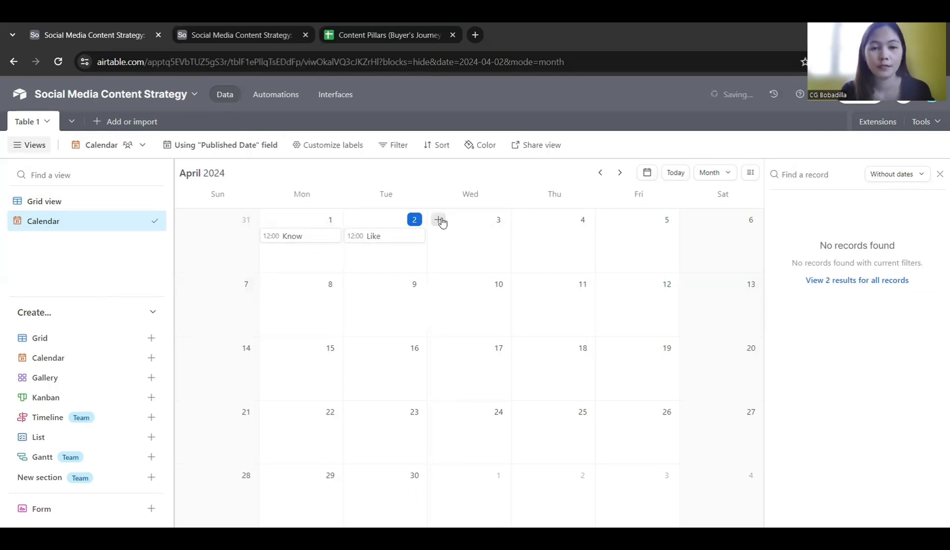
pyautogui.click(439, 220)
pyautogui.write('Trust')
pyautogui.click(515, 244)
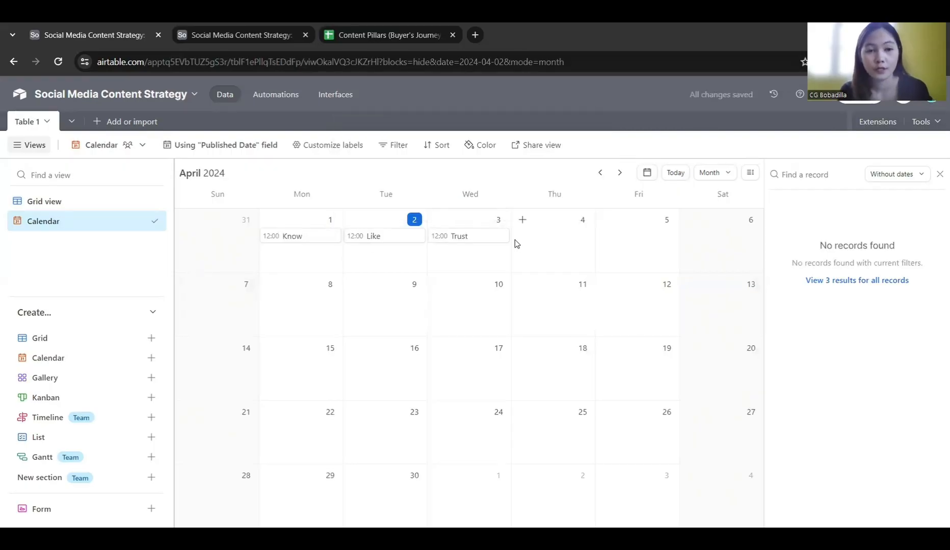
# - Check the buyer's journey stages in the Content Pillars spreadsheet and add a record named "Know" on April 4 in the Airtable calendar
pyautogui.hotkey('ctrl', 'Tab')
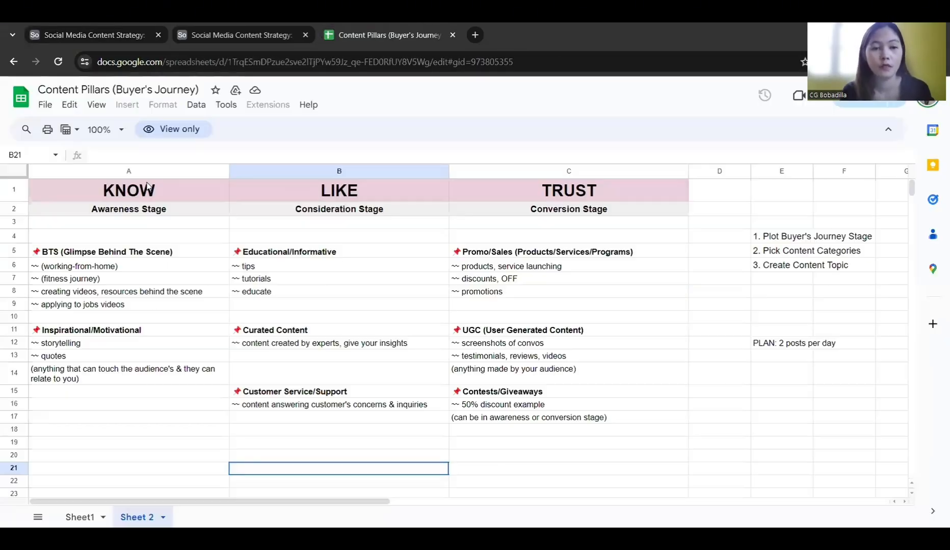
pyautogui.click(102, 24)
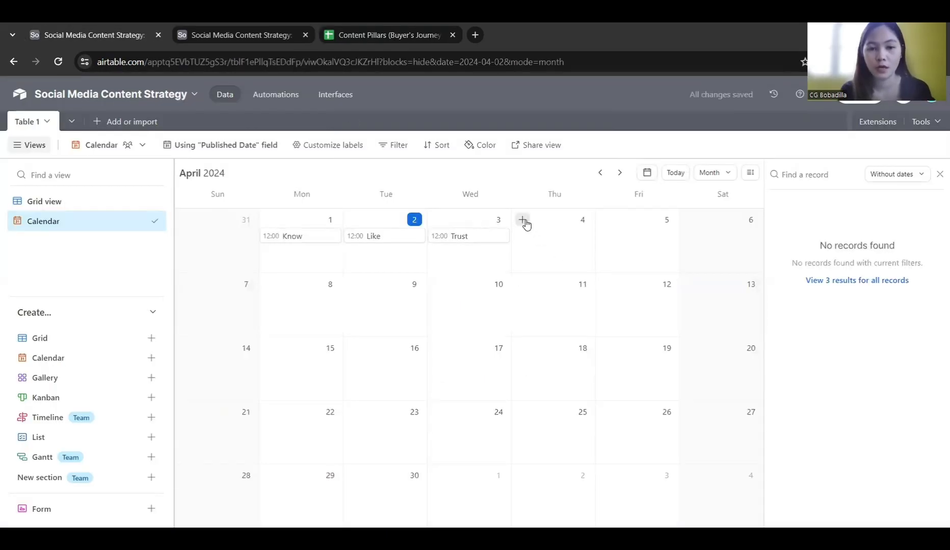
pyautogui.click(522, 220)
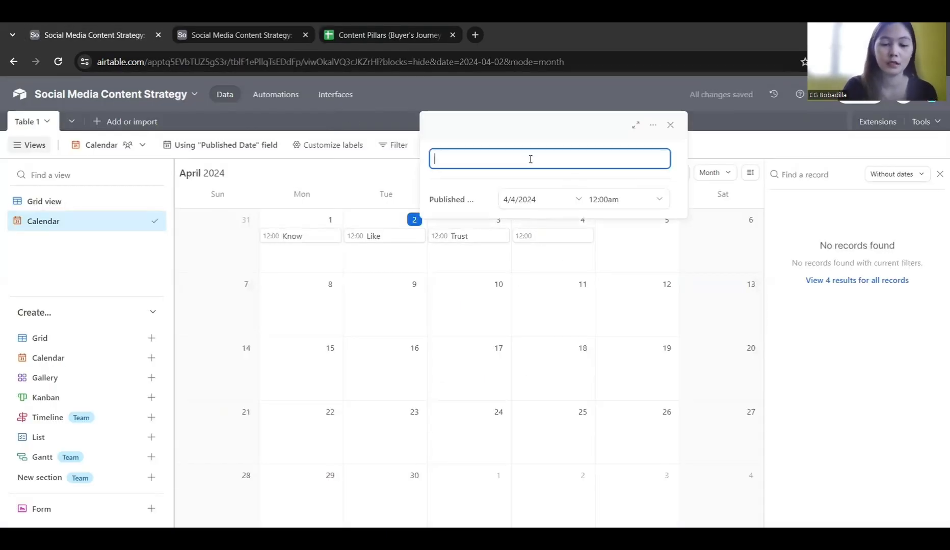
pyautogui.write('Know')
pyautogui.press('Return')
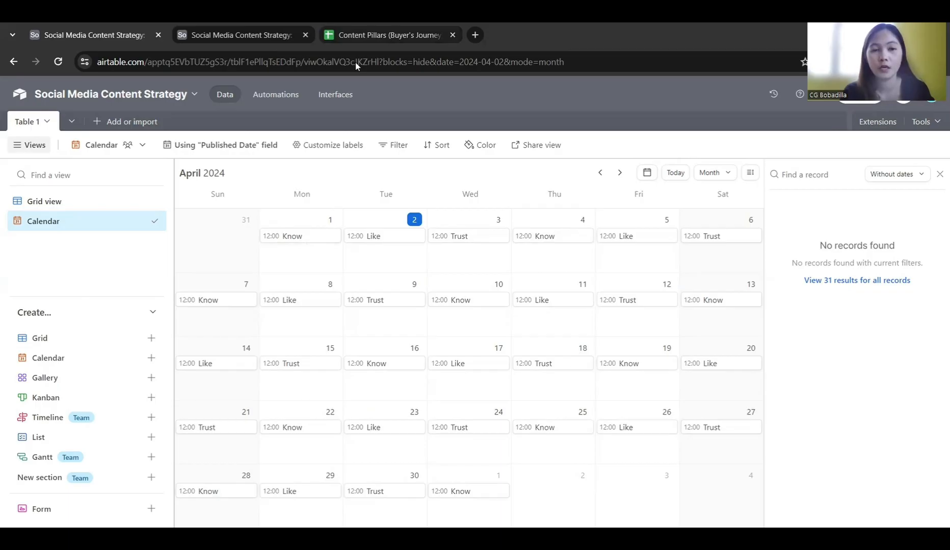
# - Copy the "BTS (Glimpse Behind The Scene)" category from the Content Pillars spreadsheet and append it to the April 1 "Know" record in Airtable
pyautogui.click(377, 35)
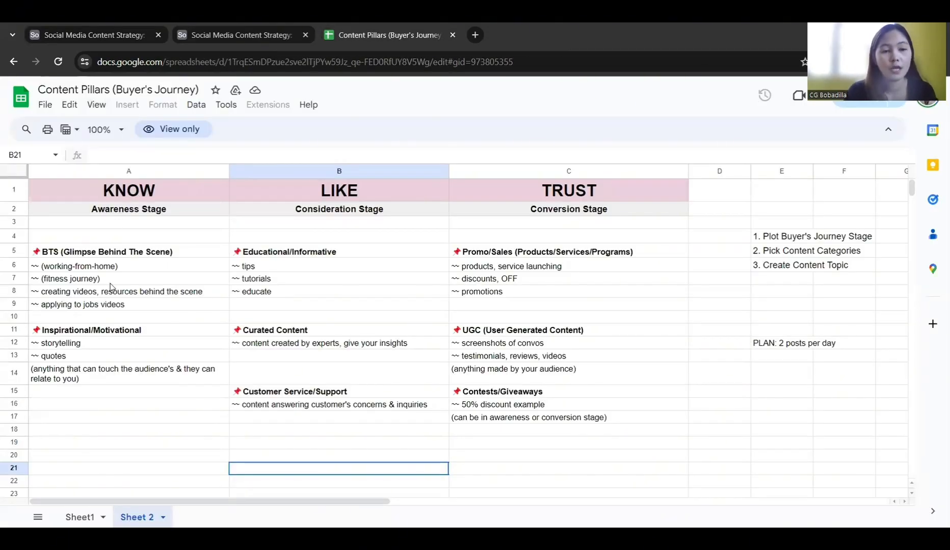
pyautogui.click(37, 254)
pyautogui.hotkey('ctrl', 'c')
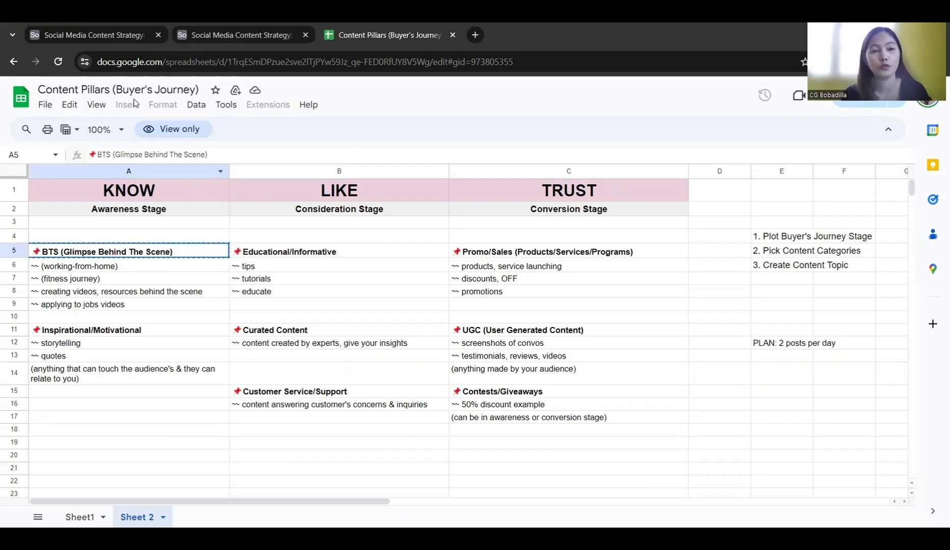
pyautogui.hotkey('ctrl', 'shift', 'Tab')
pyautogui.hotkey('ctrl', 'v')
pyautogui.click(229, 221)
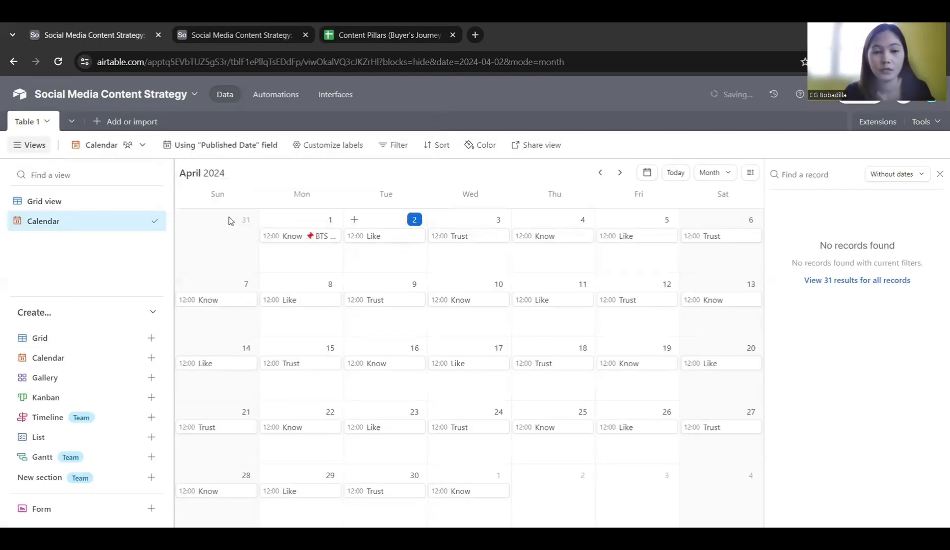
# - Copy the "Educational/Informative" category from the Content Pillars spreadsheet and append it to the April 2 "Like" record in Airtable
pyautogui.hotkey('ctrl', 'Tab')
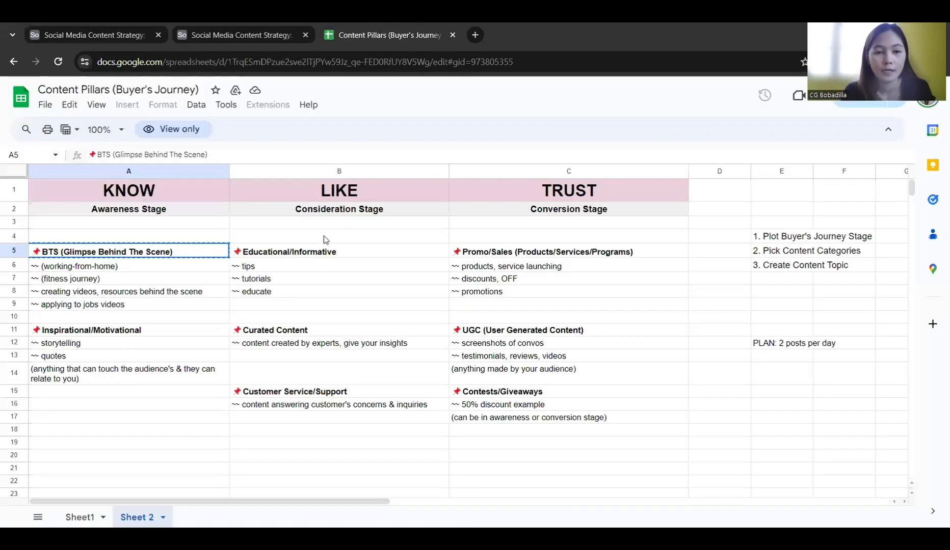
pyautogui.click(242, 254)
pyautogui.hotkey('ctrl', 'c')
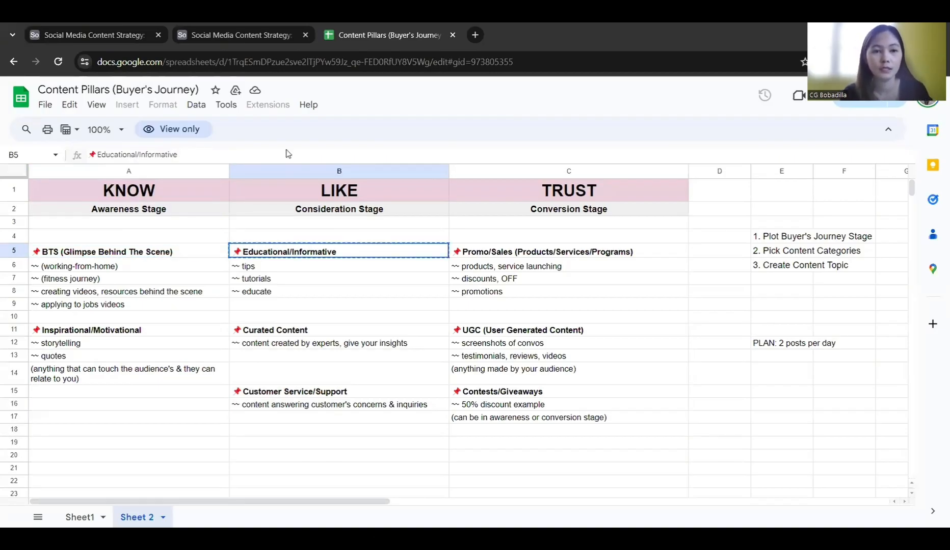
pyautogui.click(122, 24)
pyautogui.click(383, 236)
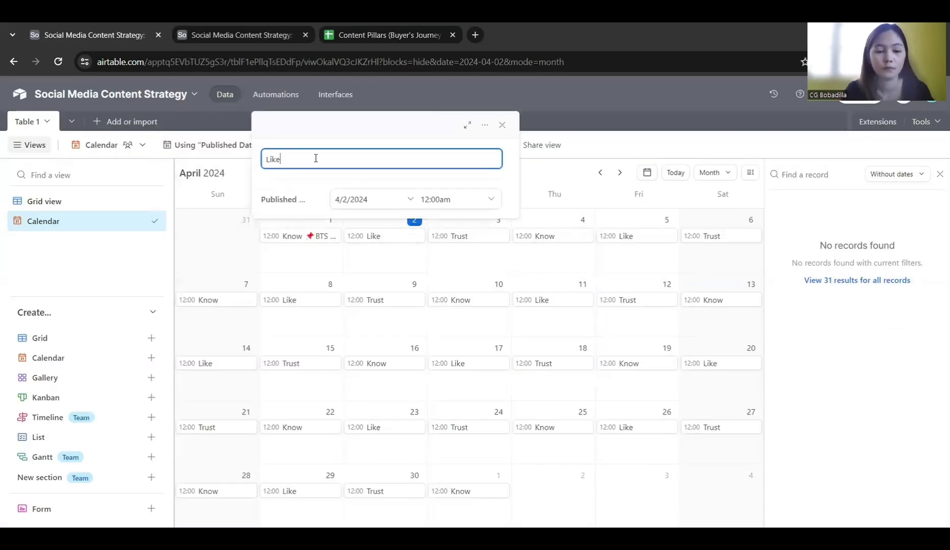
pyautogui.hotkey('ctrl', 'v')
pyautogui.click(609, 145)
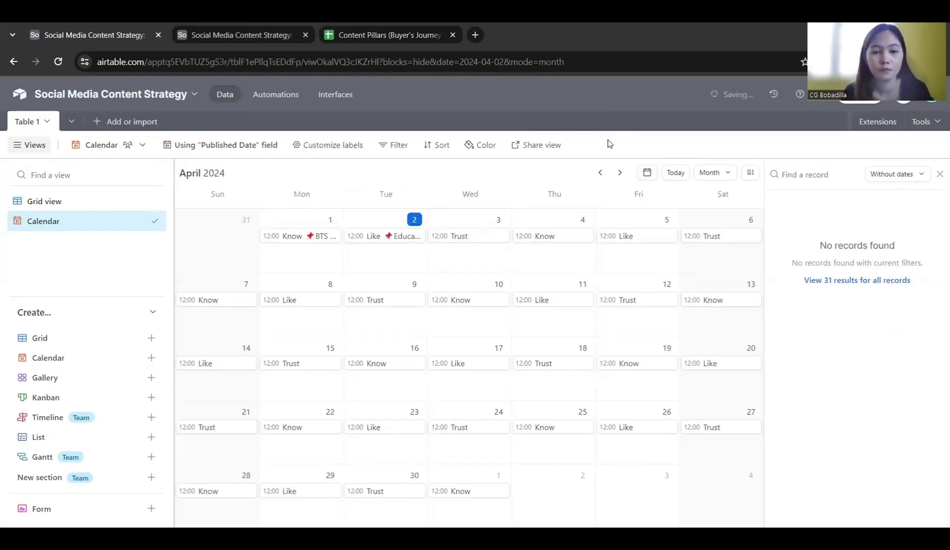
# - Copy the "Promo/Sales (Products/Services/Programs)" category from the Content Pillars spreadsheet and append it to the April 3 "Trust" record in Airtable
pyautogui.click(342, 40)
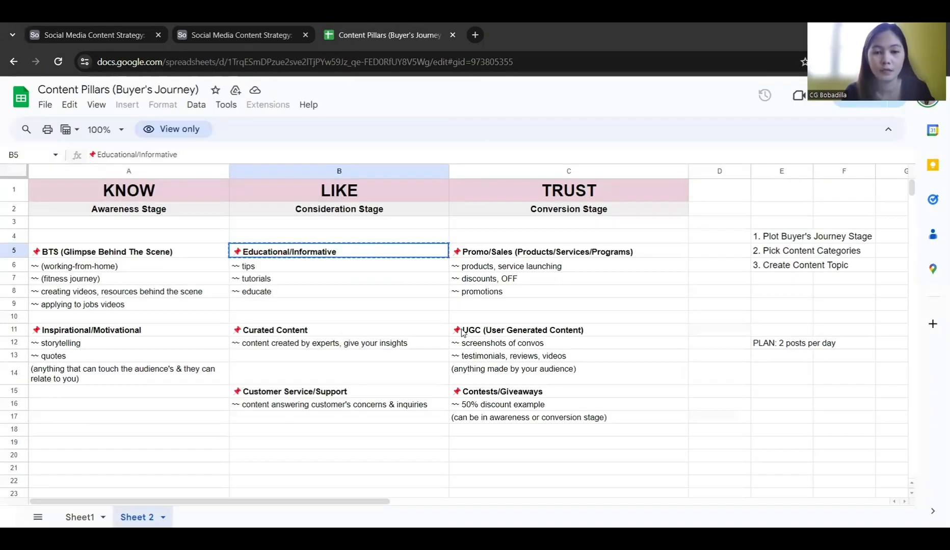
pyautogui.click(462, 254)
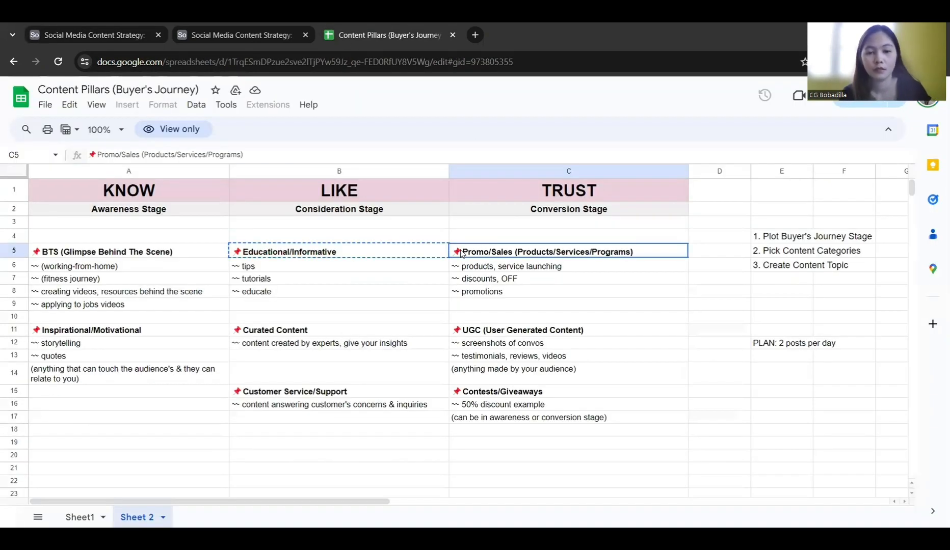
pyautogui.hotkey('ctrl', 'c')
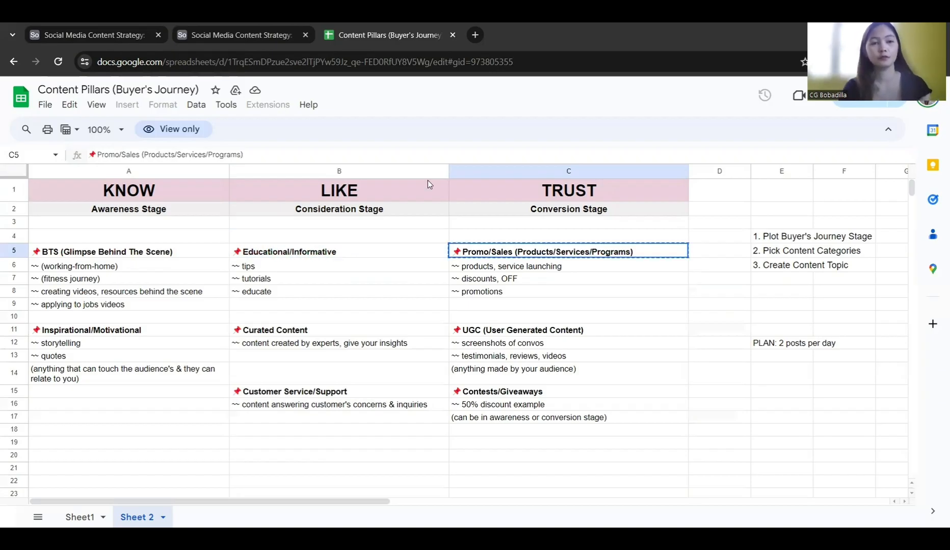
pyautogui.click(117, 31)
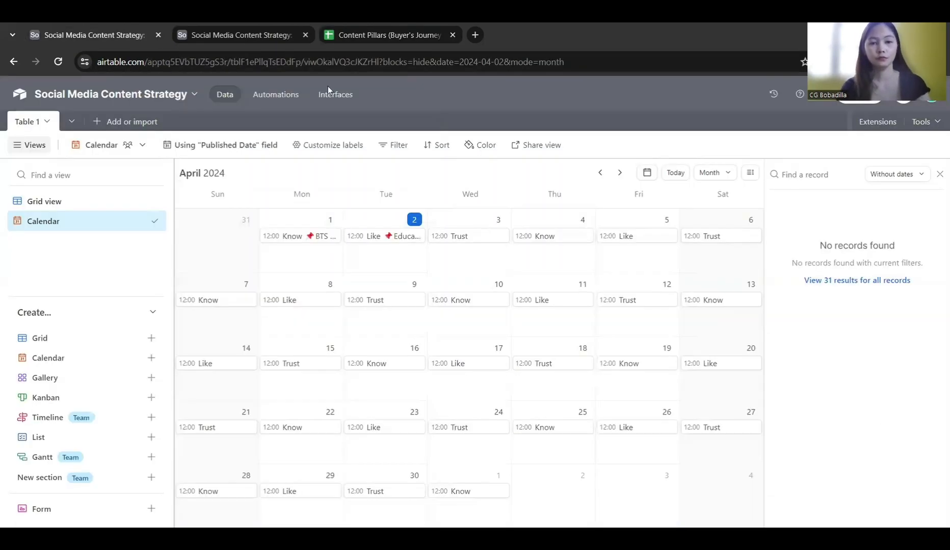
pyautogui.click(460, 235)
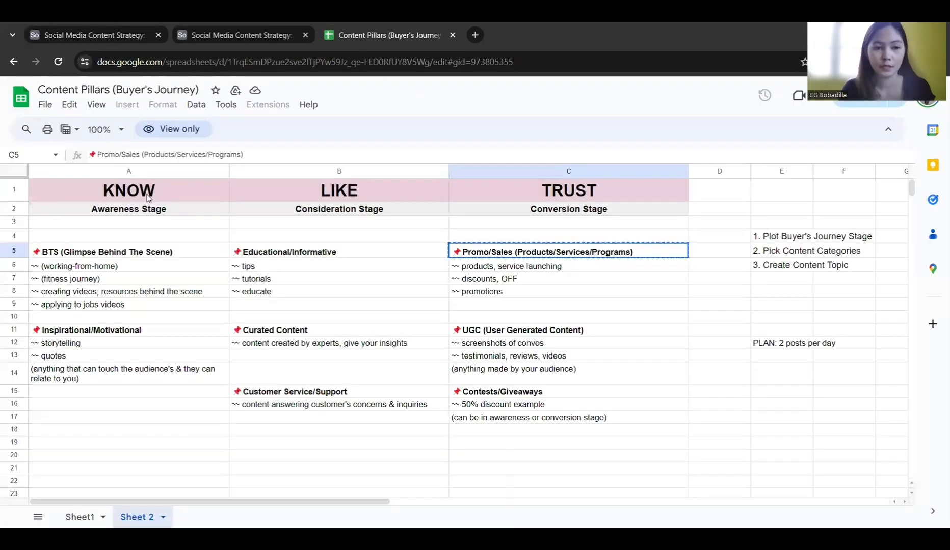
# - Copy the "Inspirational/Motivational" category from the Content Pillars spreadsheet and append it to the April 4 "Know" record in Airtable
pyautogui.click(390, 35)
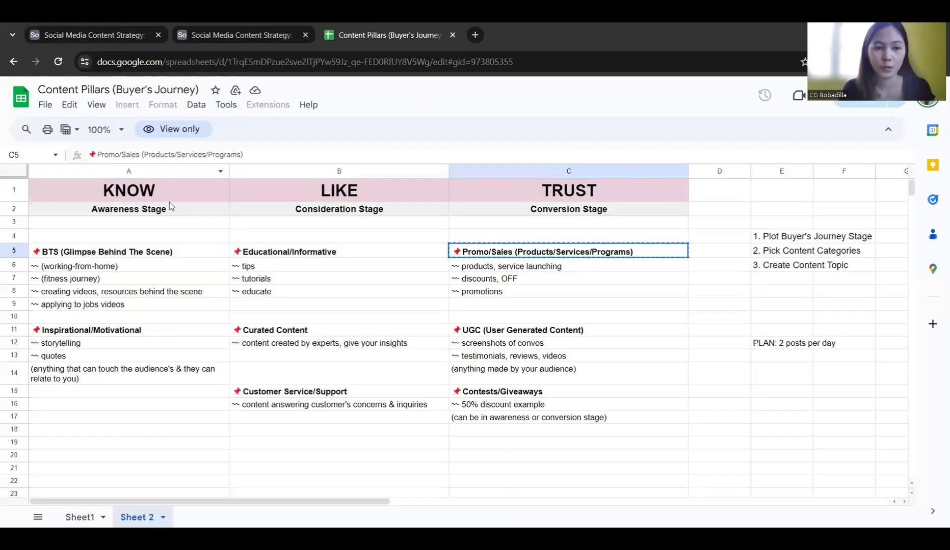
pyautogui.click(34, 333)
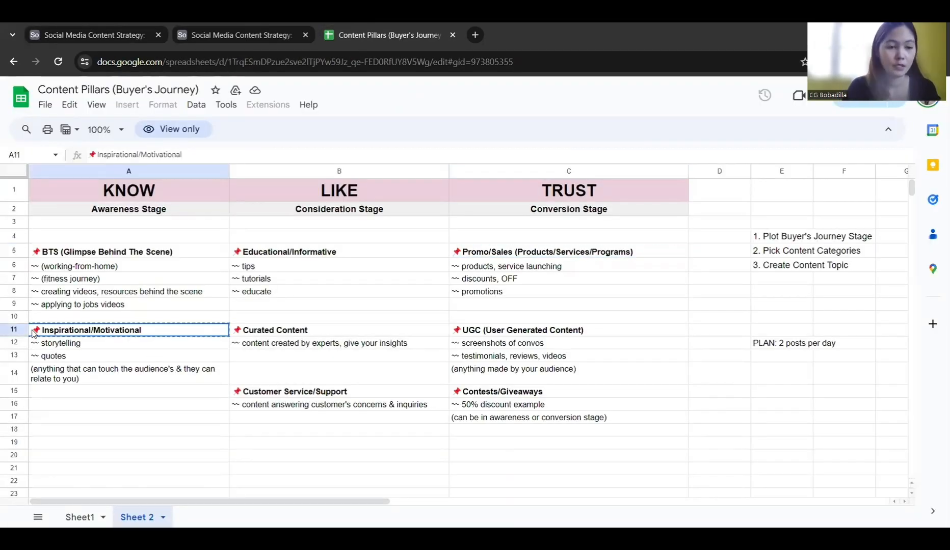
pyautogui.click(110, 29)
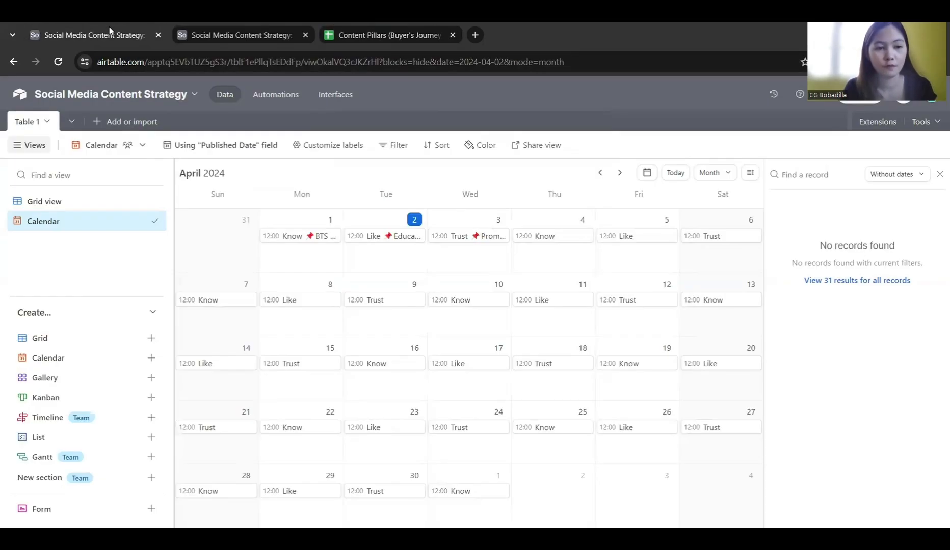
pyautogui.click(545, 239)
pyautogui.hotkey('ctrl', 'v')
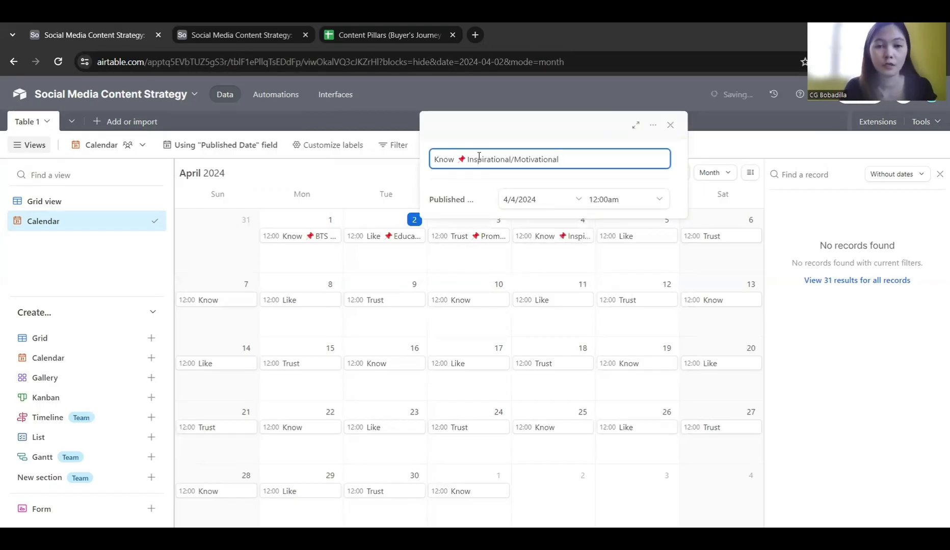
pyautogui.click(374, 172)
# - Copy the "Curated Content" category from the Content Pillars spreadsheet and append it to the April 5 "Like" record in Airtable
pyautogui.click(388, 36)
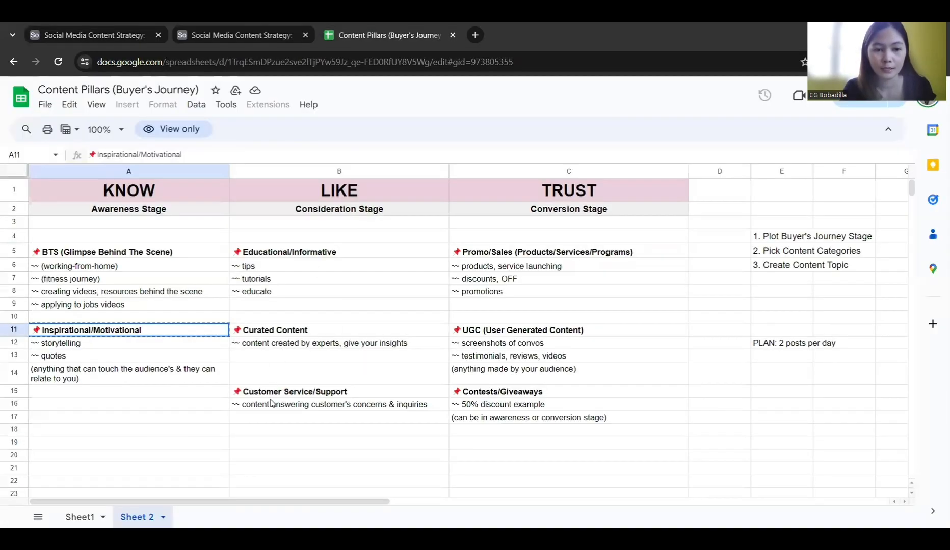
pyautogui.click(238, 333)
pyautogui.hotkey('ctrl', 'c')
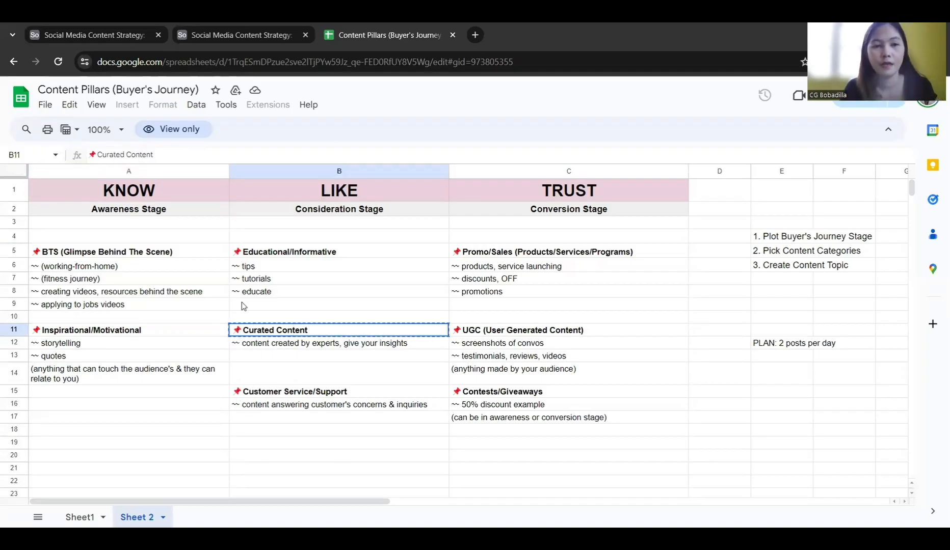
pyautogui.click(105, 31)
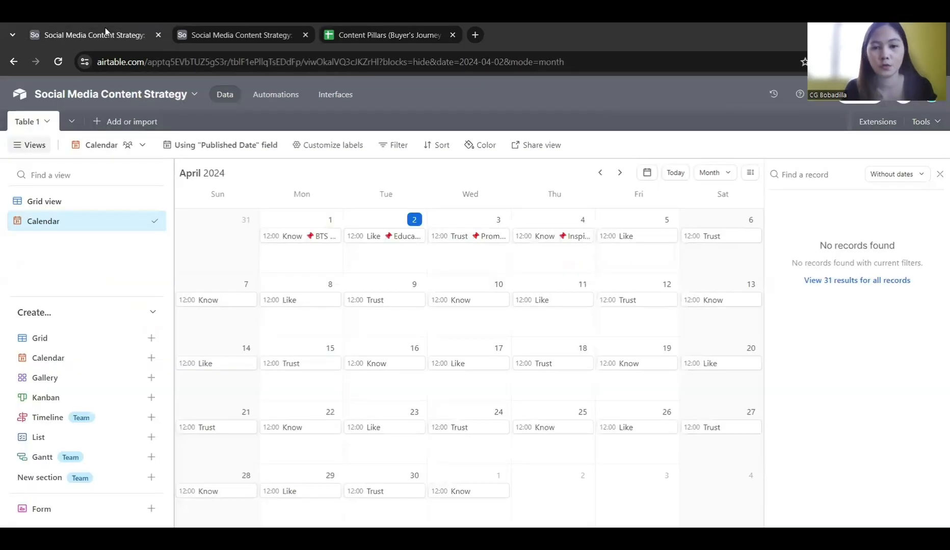
pyautogui.click(635, 235)
# - Copy the "UGC (User Generated Content)" category from the Content Pillars spreadsheet for the April 6 "Trust" record and return to Airtable
pyautogui.hotkey('ctrl', '3')
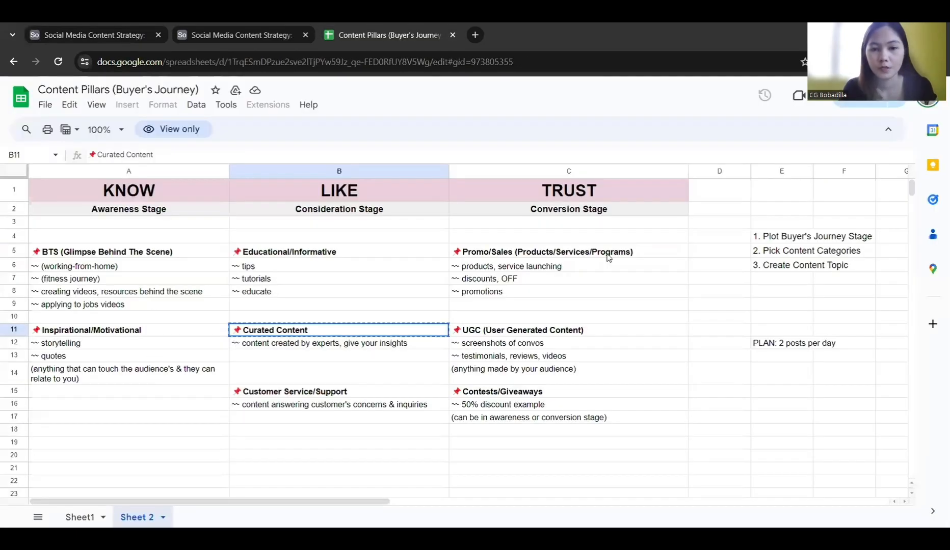
pyautogui.click(454, 335)
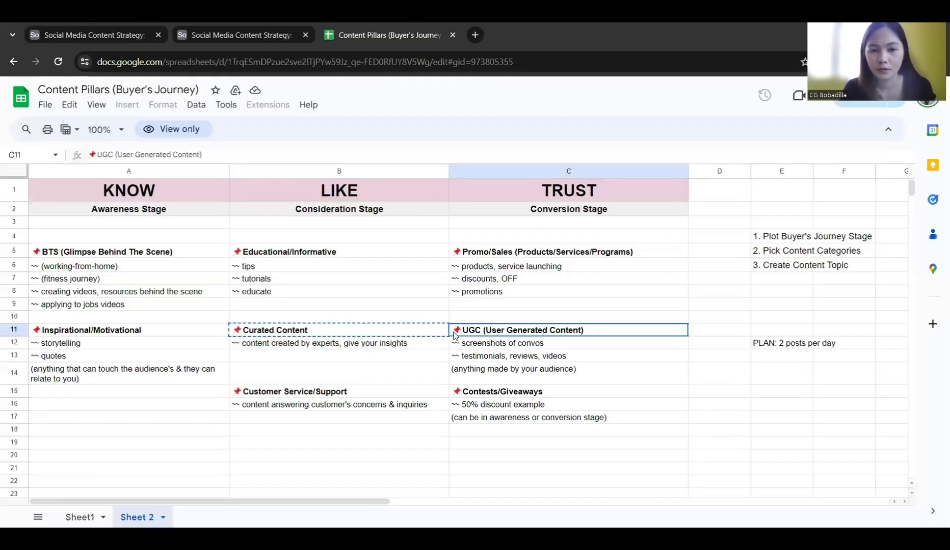
pyautogui.hotkey('ctrl', 'c')
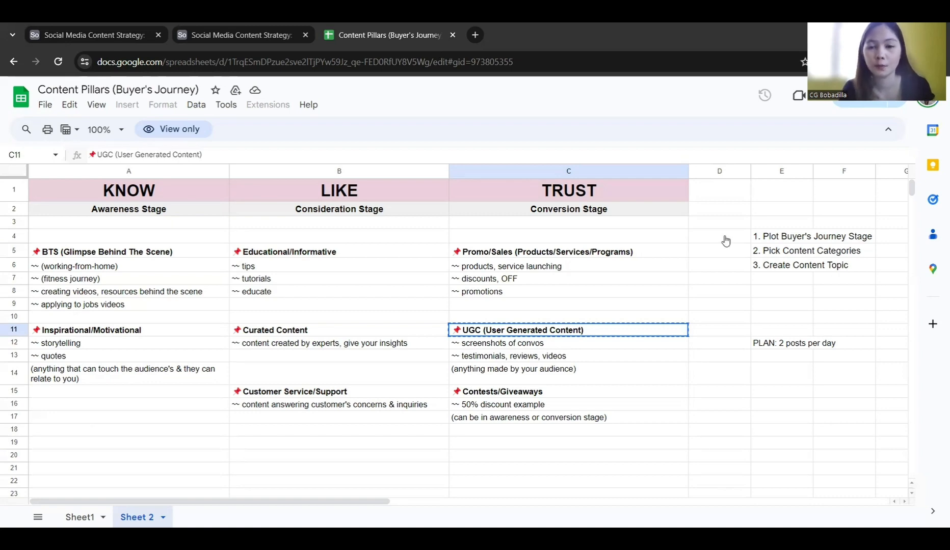
pyautogui.hotkey('ctrl', 'shift', 'Tab')
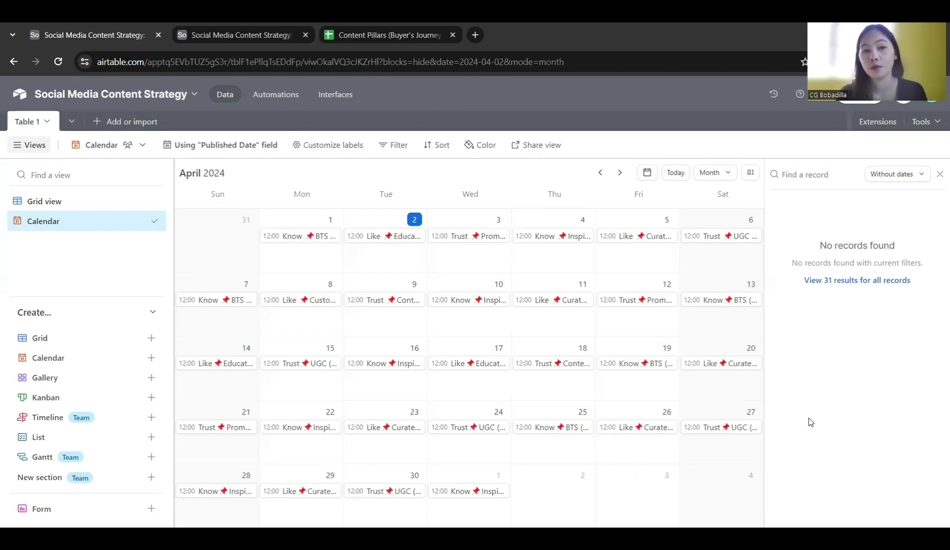
# - Check the planning steps in the Content Pillars spreadsheet, then set the April 1 record's published time to 8:00am in Airtable's grid view
pyautogui.click(341, 41)
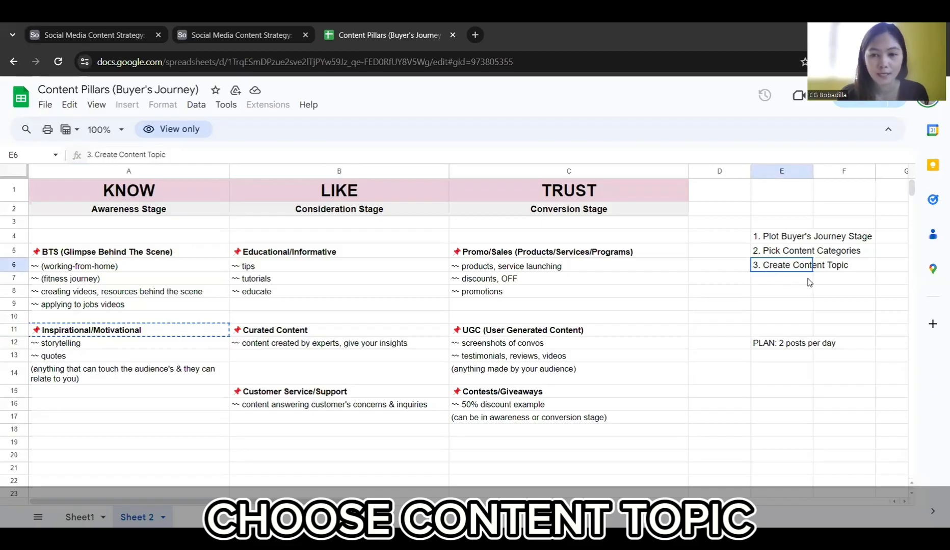
pyautogui.click(91, 27)
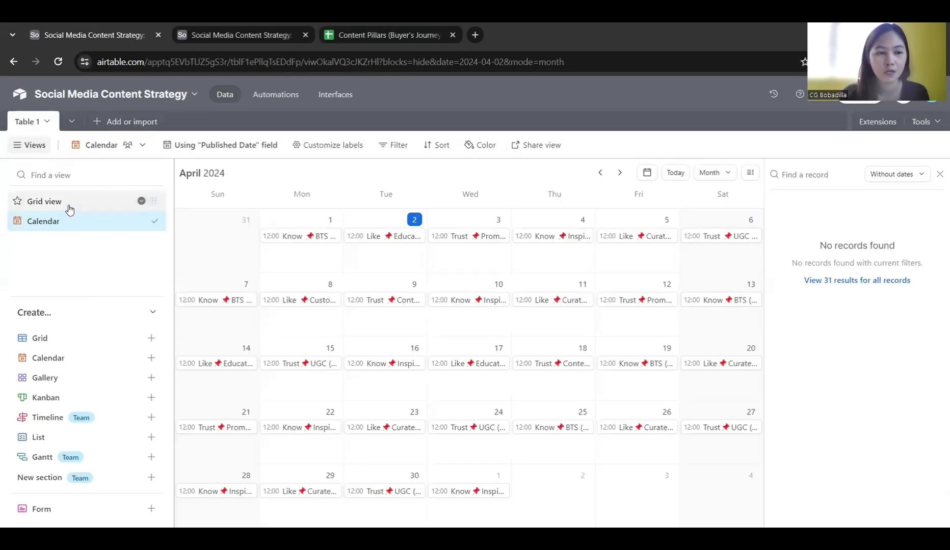
pyautogui.click(64, 204)
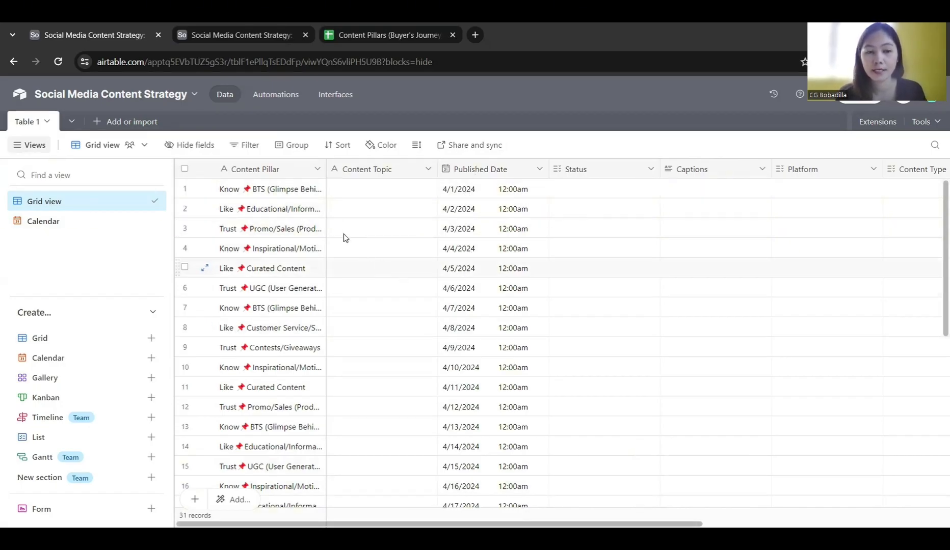
pyautogui.moveTo(75, 365)
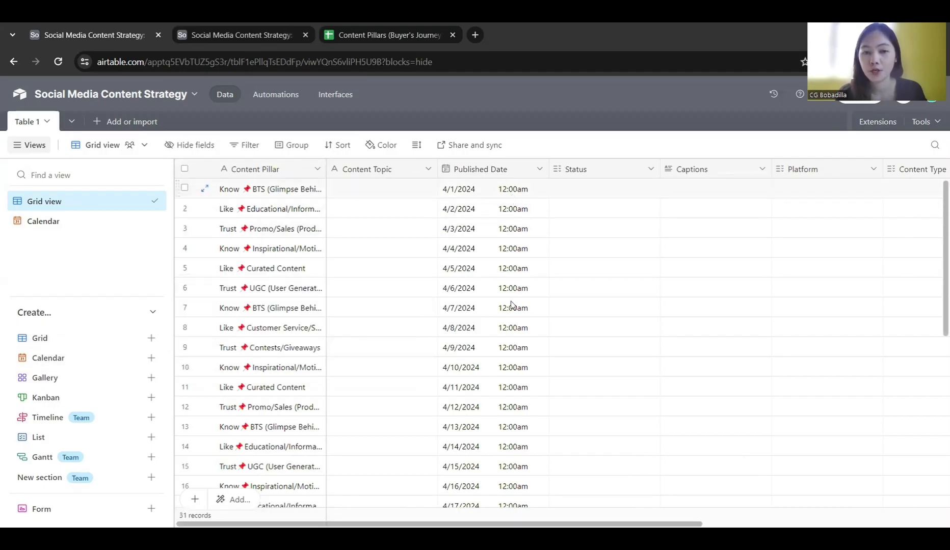
pyautogui.doubleClick(509, 188)
pyautogui.moveTo(538, 212); pyautogui.dragTo(539, 256)
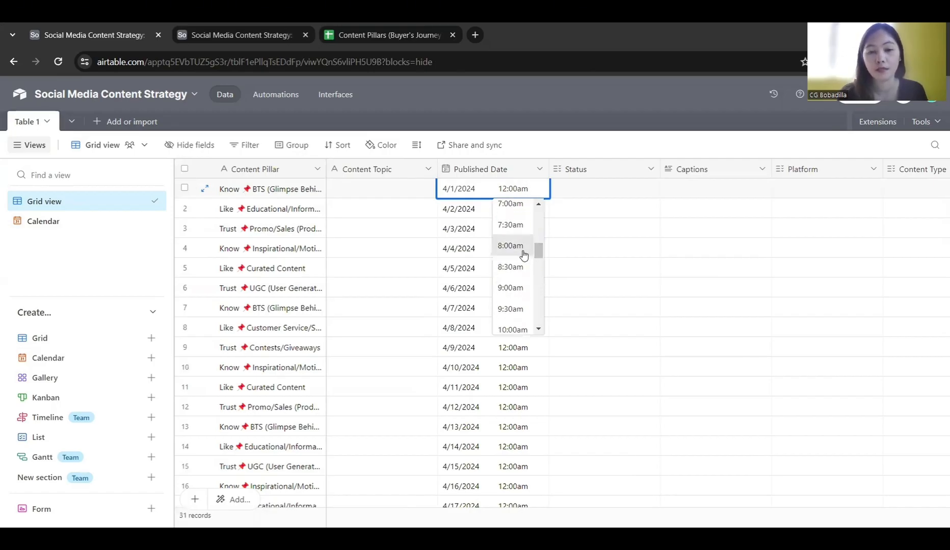
pyautogui.click(515, 246)
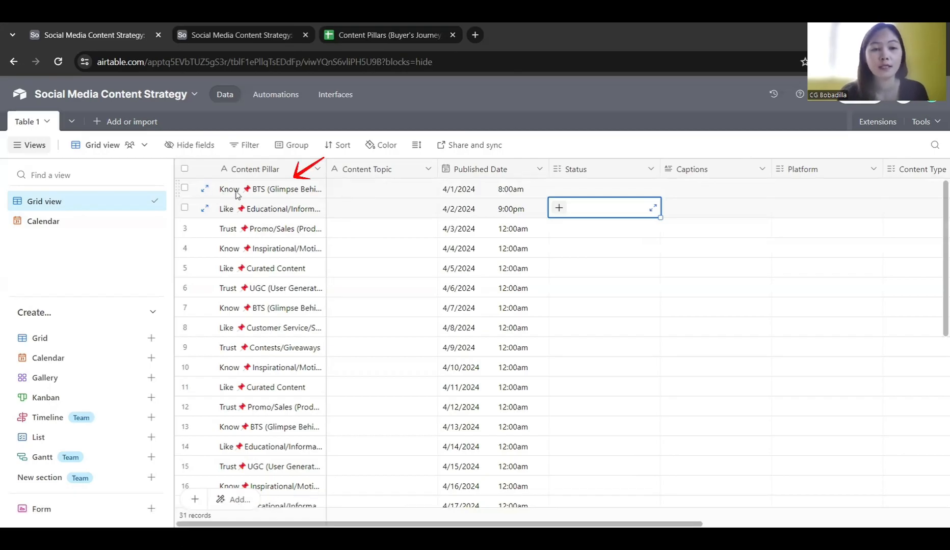
# - Enter "Working out in the gym BTS" as the Content Topic of the April 1 record
pyautogui.click(338, 189)
pyautogui.write('Workin')
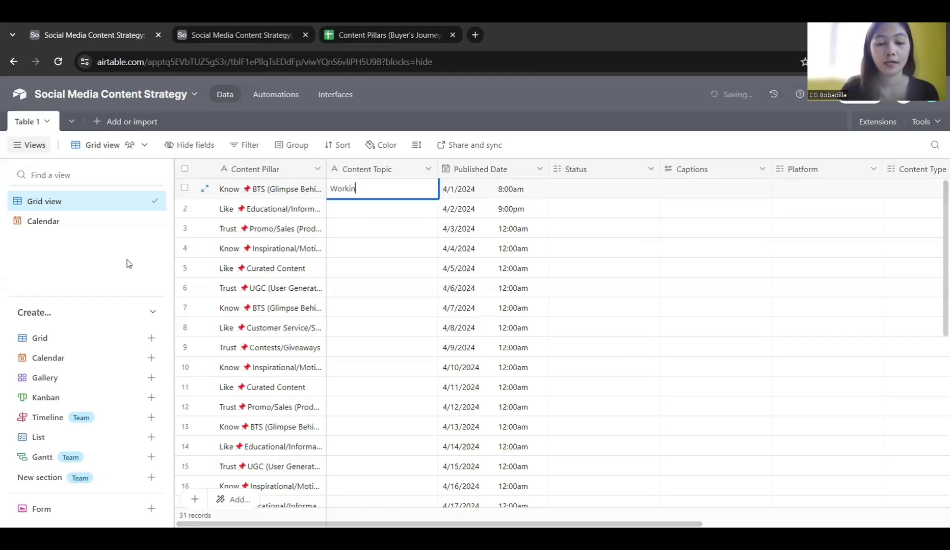
pyautogui.write('g out in the gym BTS')
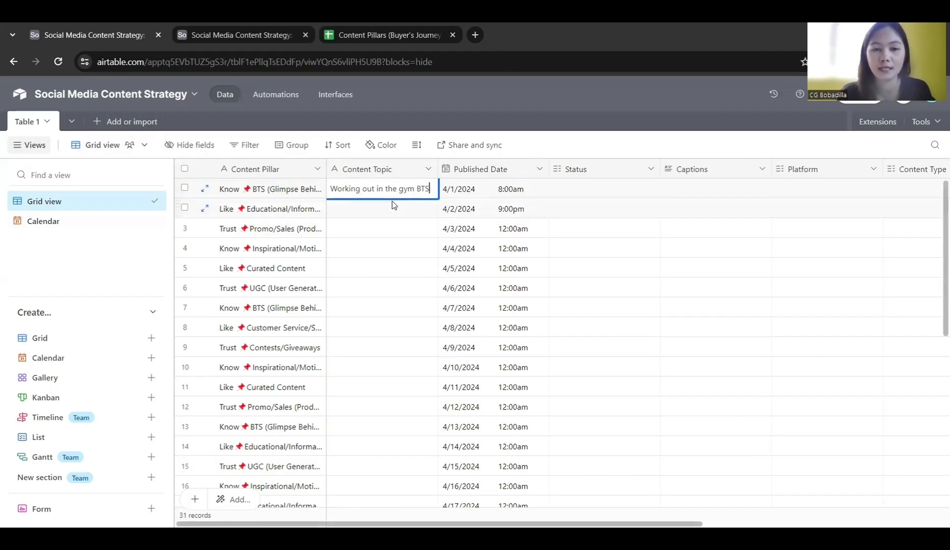
# - Enter "Nutrion/Diet Meals" as the Content Topic of the April 2 "Like" record
pyautogui.press('Return')
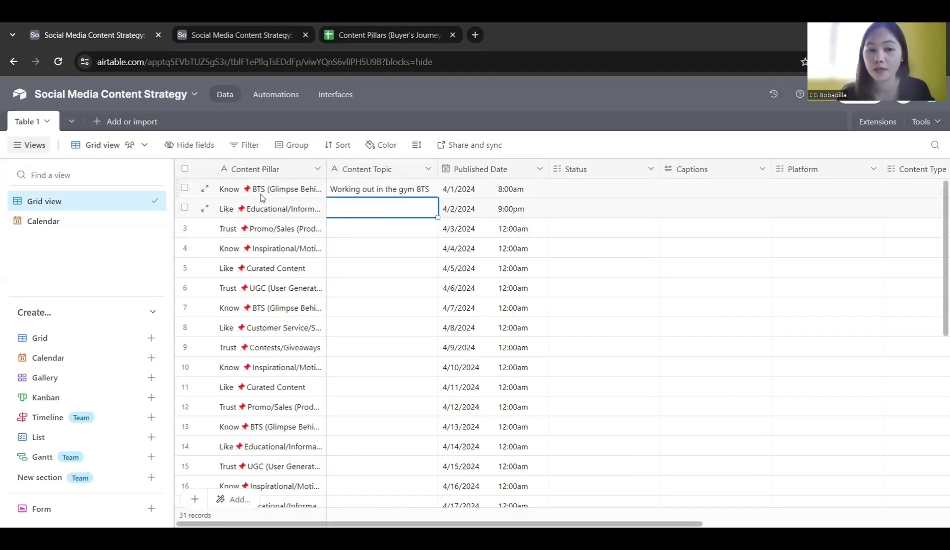
pyautogui.click(405, 193)
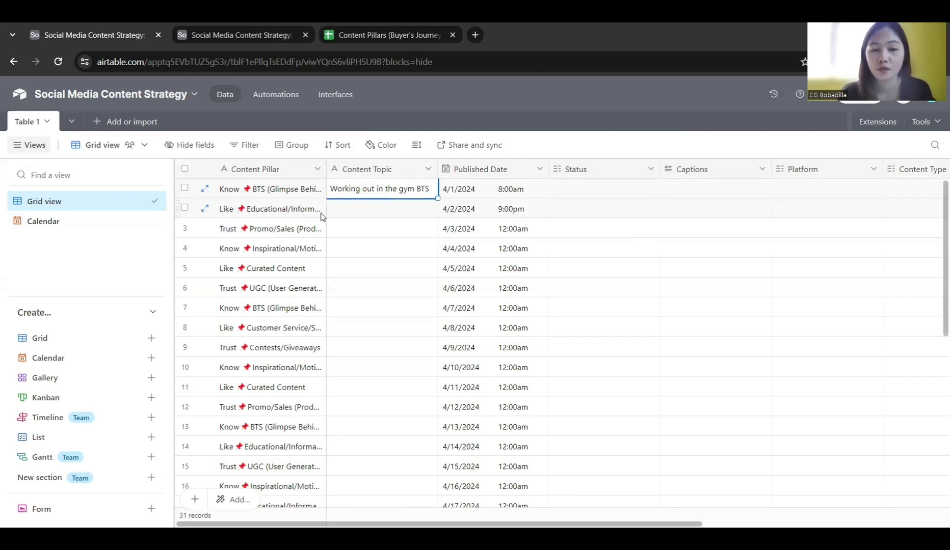
pyautogui.click(360, 214)
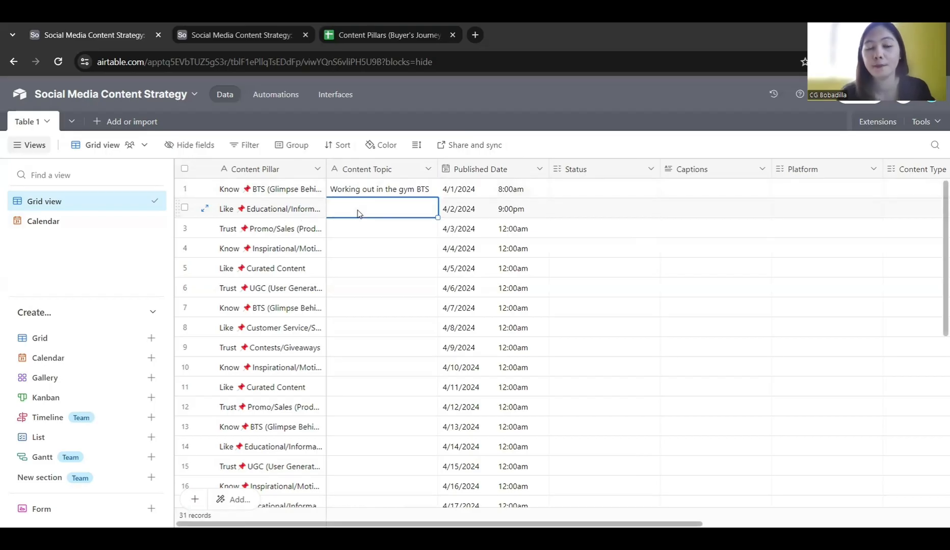
pyautogui.write('Nutrition')
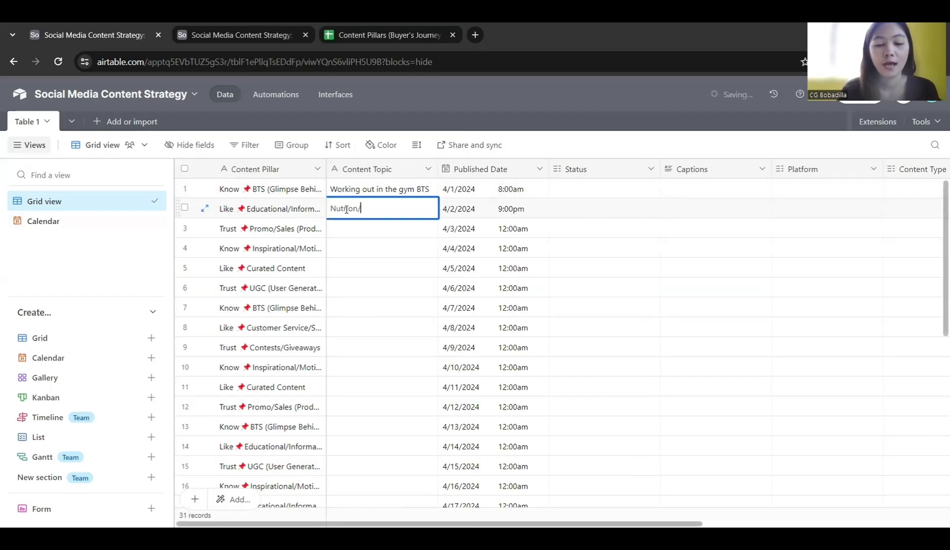
pyautogui.write('/Diet Meals')
pyautogui.click(350, 228)
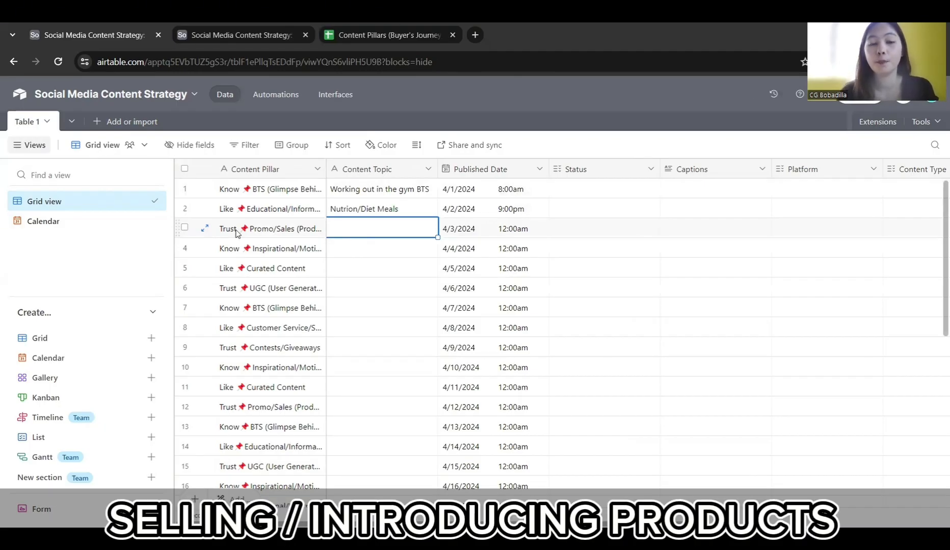
# - Enter "Online Course Promotion" as the Content Topic of the April 3 "Trust" record
pyautogui.click(368, 229)
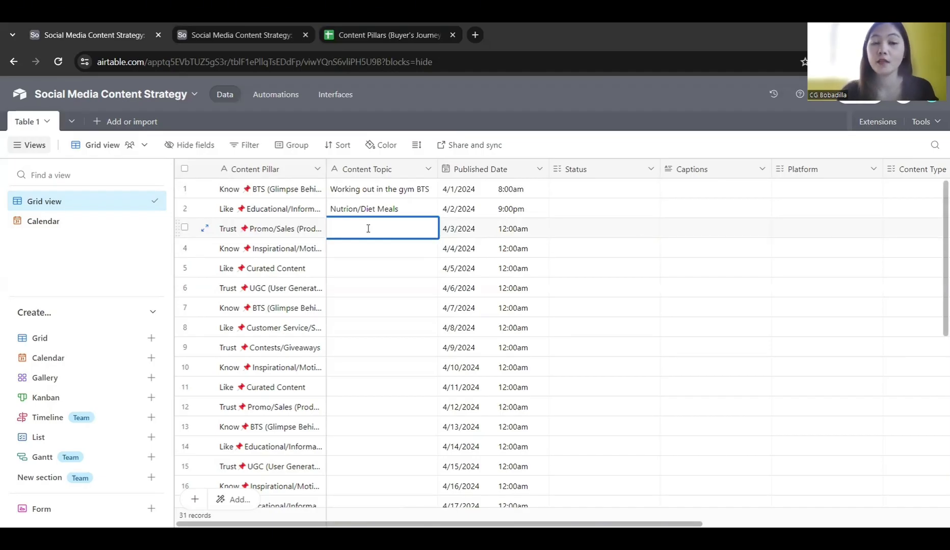
pyautogui.write('Online Course')
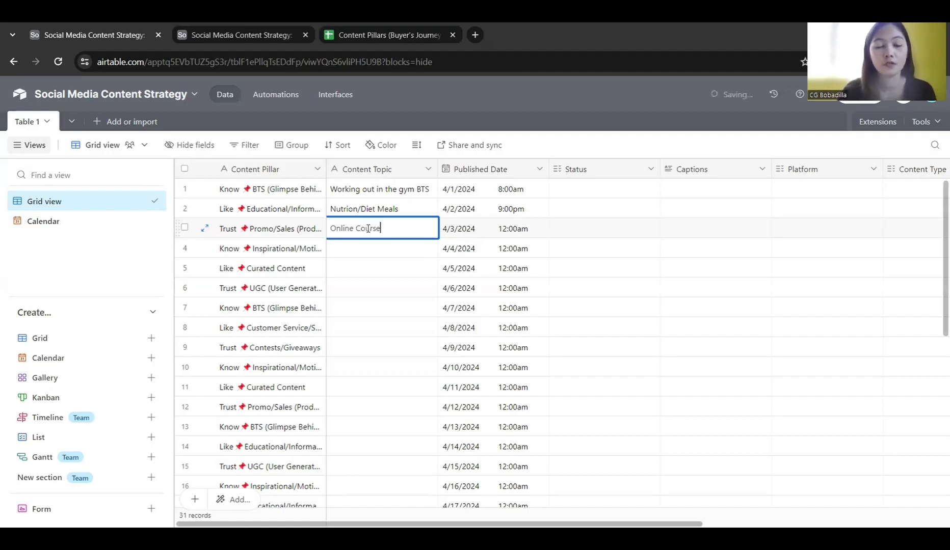
pyautogui.write(' Promotion')
pyautogui.press('Return')
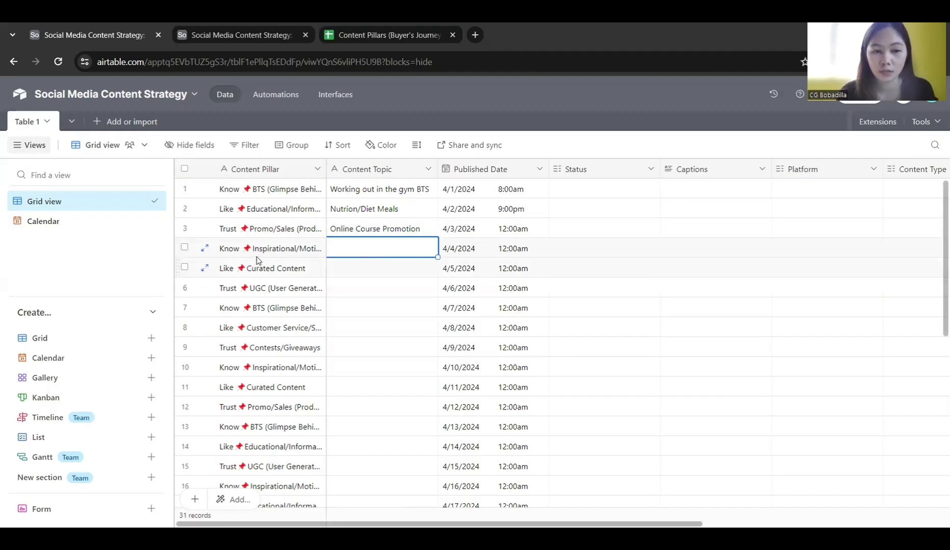
# - Give the April 4 "Know" record a Content Topic made of "About me/", the coach's first name in possessive form and "fitness journey"
pyautogui.click(351, 249)
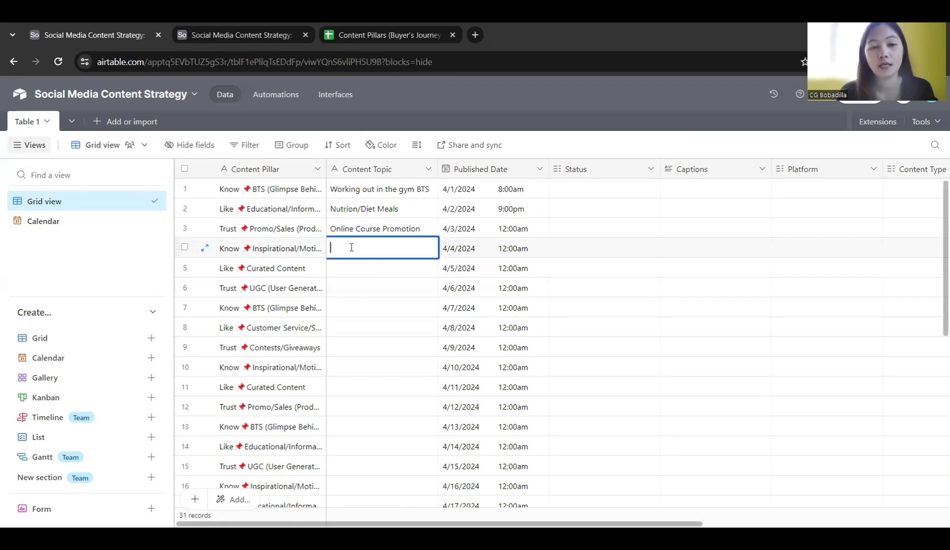
pyautogui.write('About me/')
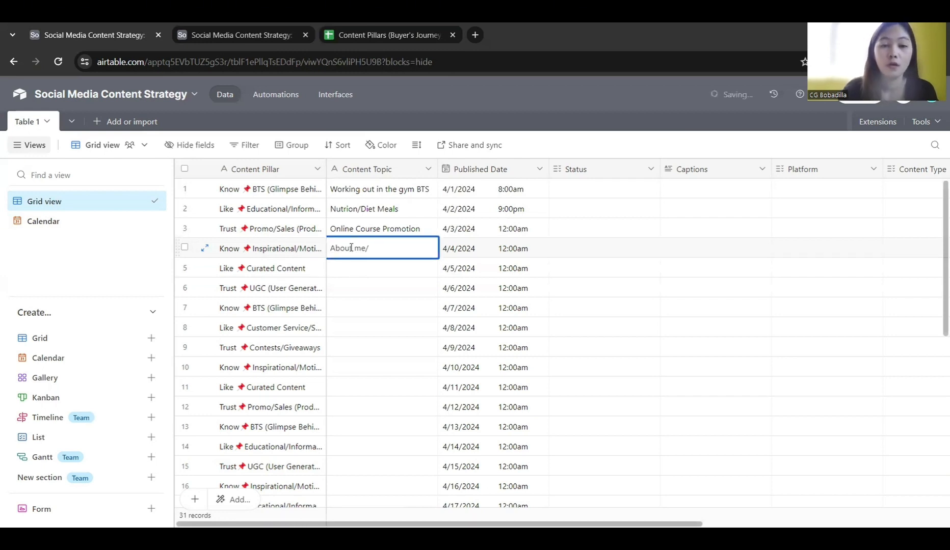
pyautogui.write("John's fit")
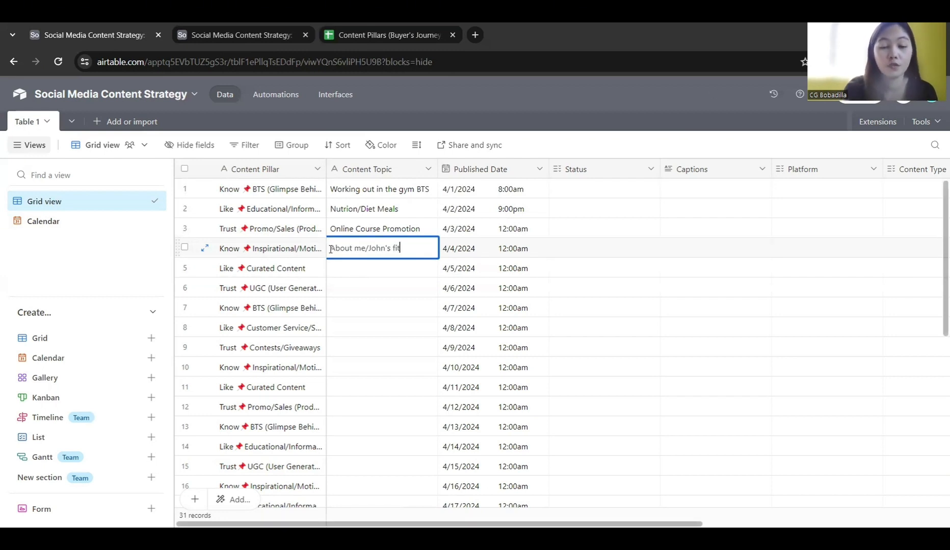
pyautogui.write('ss journey')
pyautogui.press('Return')
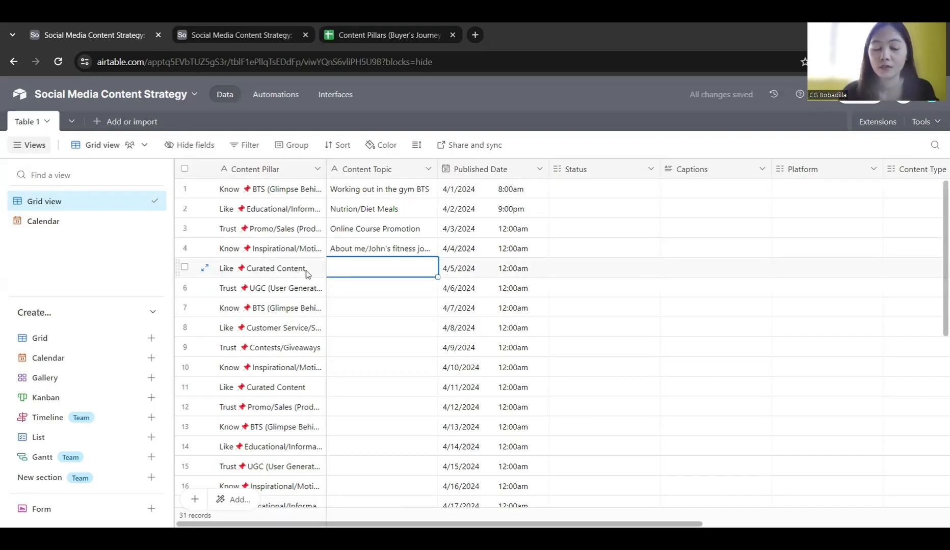
# - Check the Curated Content ideas in the Content Pillars spreadsheet, then enter "Content expert" as the April 5 record's Content Topic in Airtable
pyautogui.hotkey('ctrl', 'Tab')
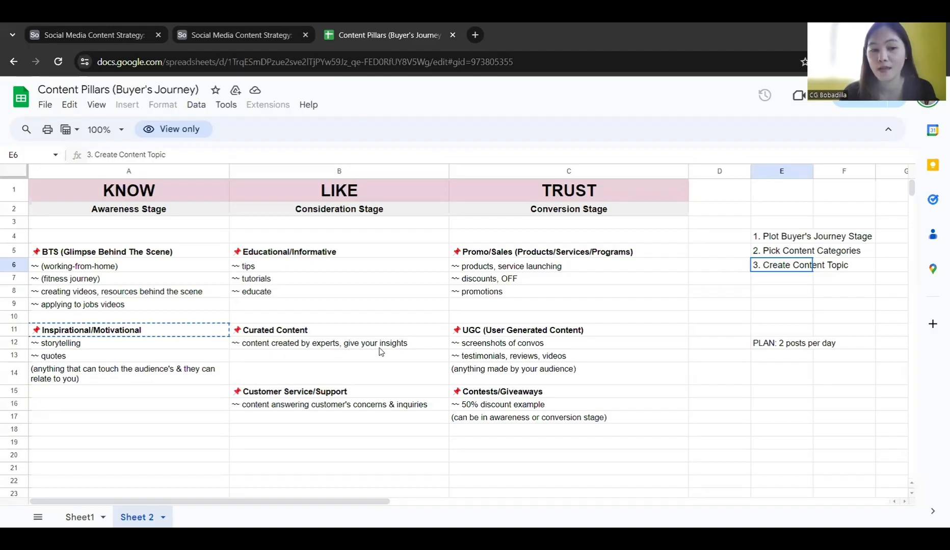
pyautogui.hotkey('ctrl', 'Tab')
pyautogui.write('Co')
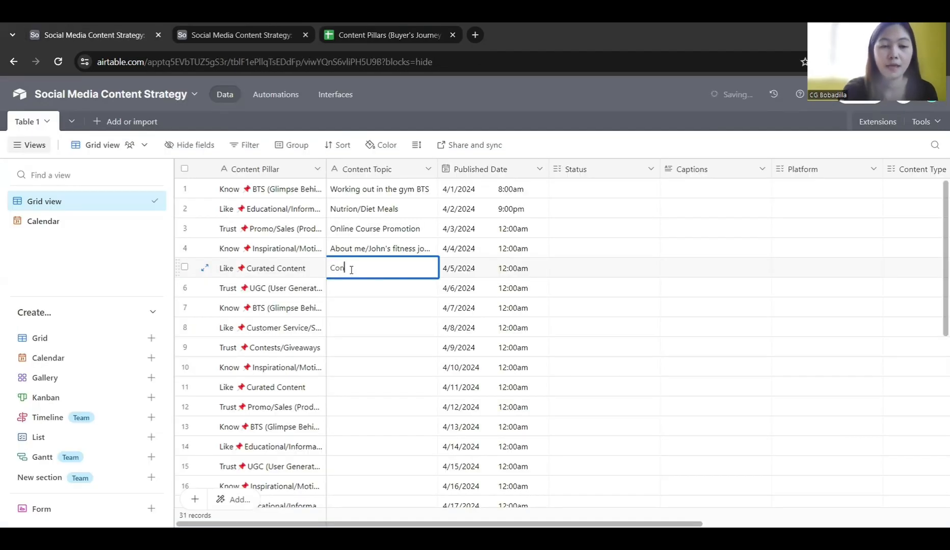
pyautogui.write('ntent expert')
pyautogui.press('Return')
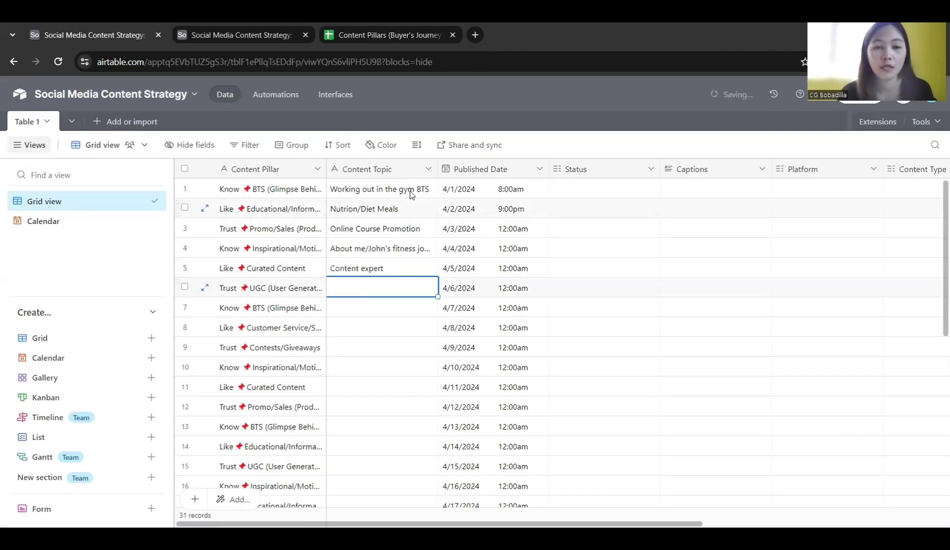
# - Check the UGC (User Generated Content) examples in the Content Pillars spreadsheet, then return to Airtable's grid view
pyautogui.hotkey('ctrl', 'shift', 'Tab')
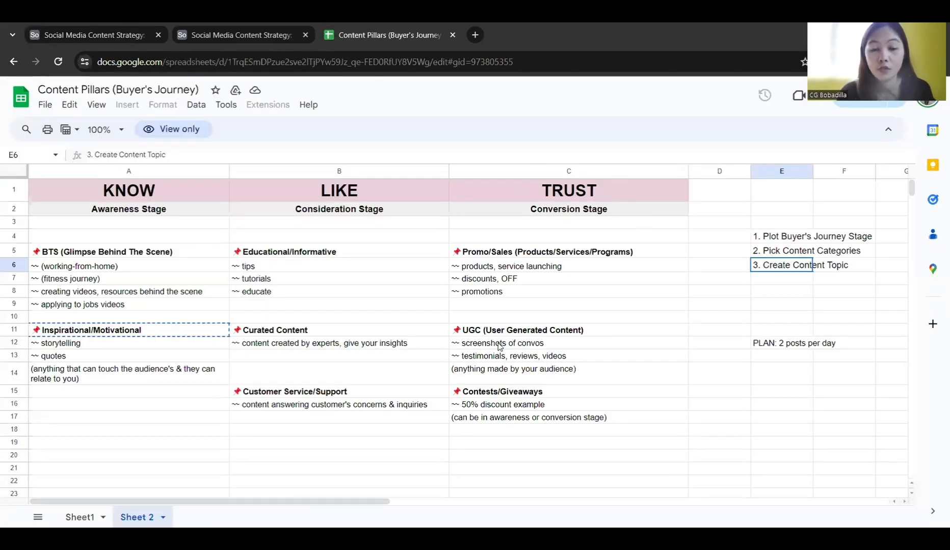
pyautogui.hotkey('ctrl', 'shift', 'Tab')
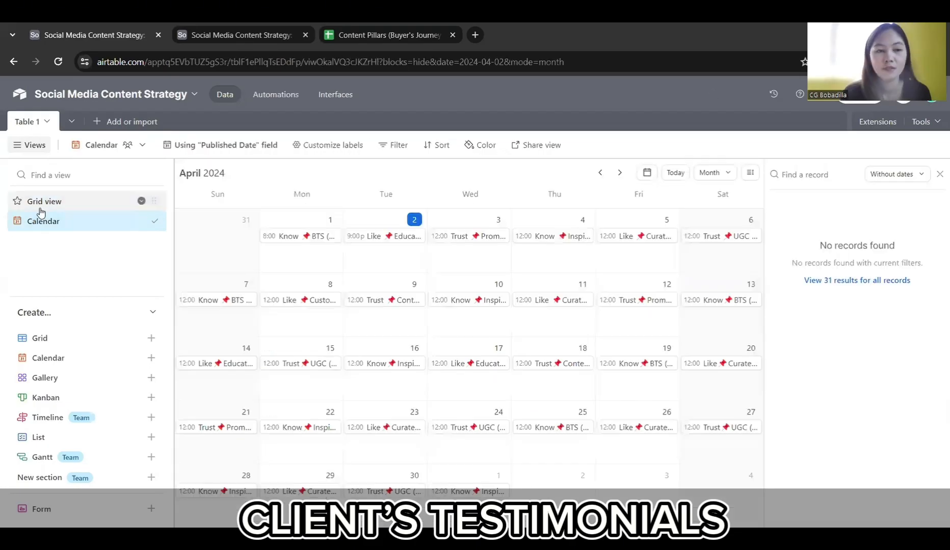
pyautogui.click(39, 203)
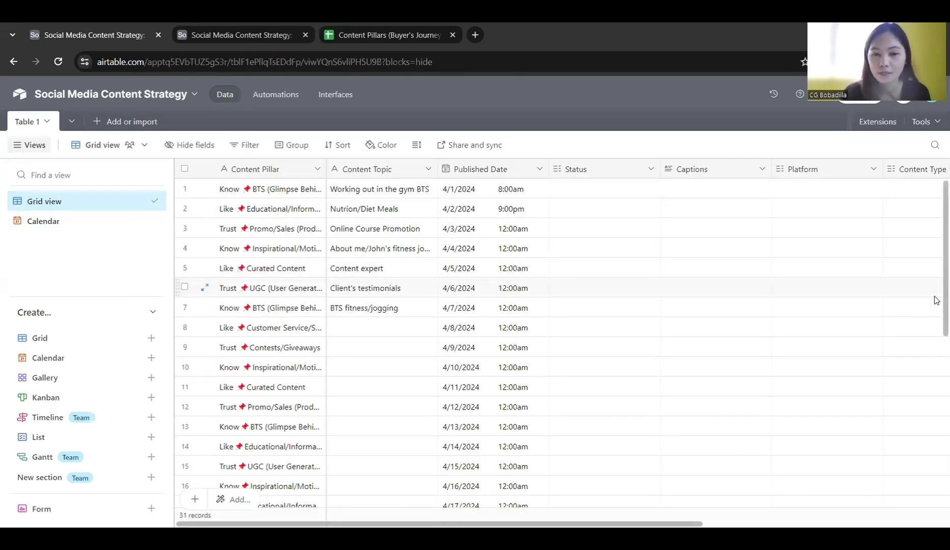
# - Set the Status of the April 1 and April 2 records to Editing
pyautogui.moveTo(935, 295); pyautogui.dragTo(900, 337)
pyautogui.hscroll(-5, 390, 465)
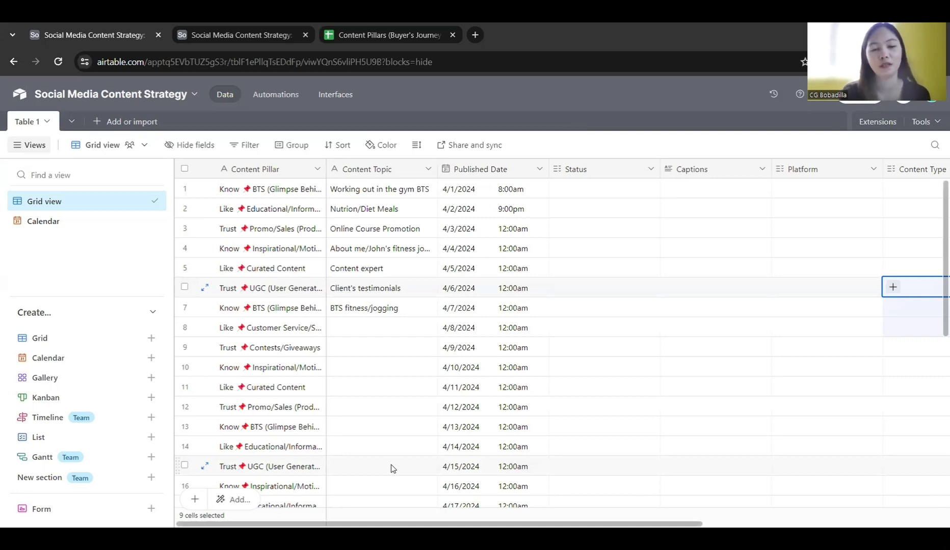
pyautogui.hscroll(3, 390, 465)
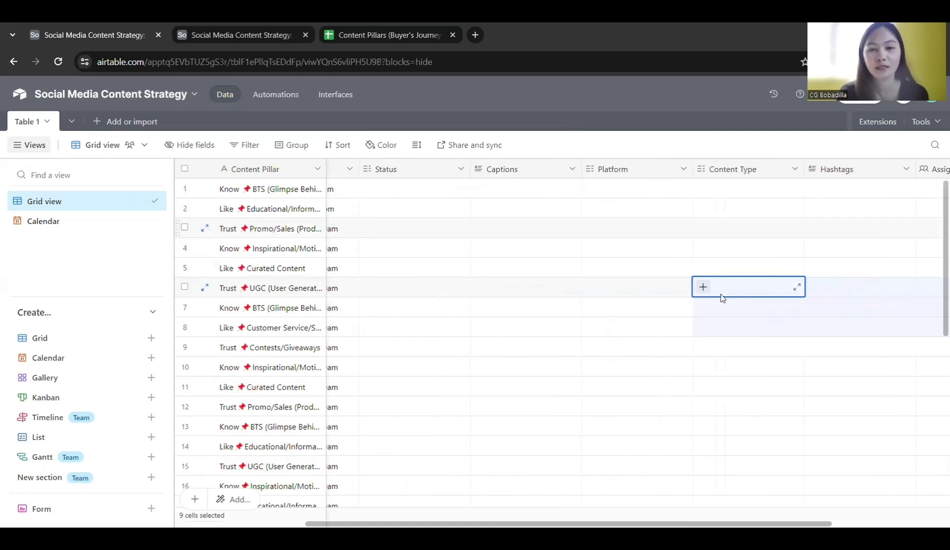
pyautogui.hscroll(-1, 722, 298)
pyautogui.click(460, 188)
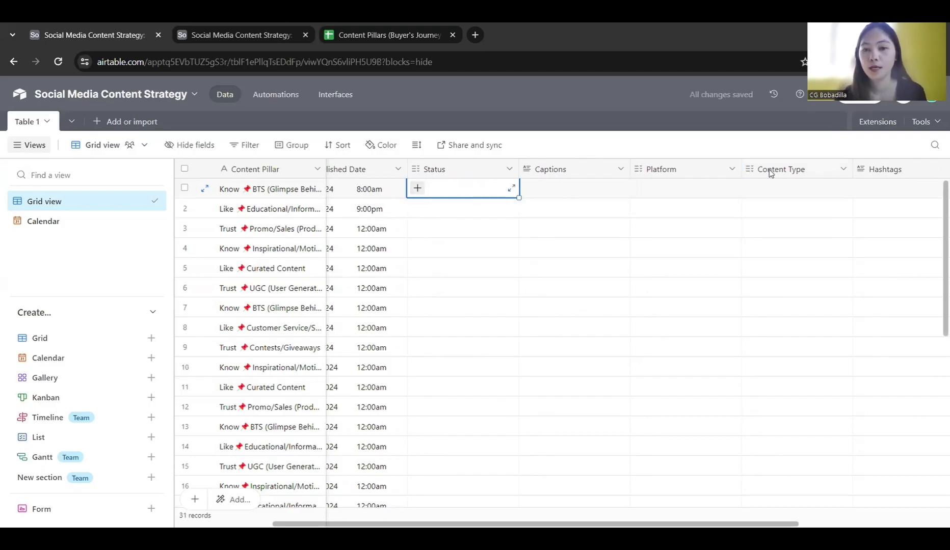
pyautogui.click(418, 188)
pyautogui.click(430, 230)
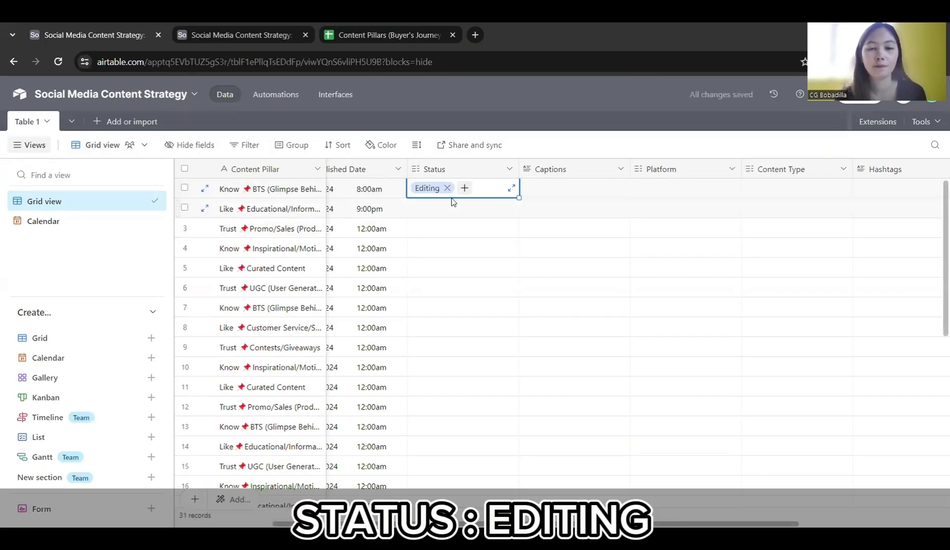
pyautogui.click(417, 211)
pyautogui.click(416, 210)
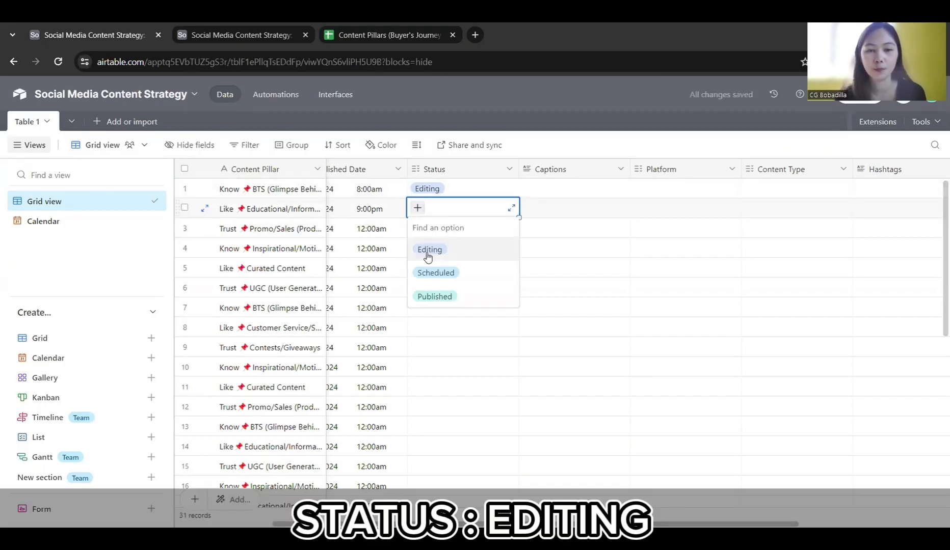
pyautogui.click(427, 249)
# - Open the April 1 record's caption for editing, then set that record's Platform to IG, TI, YT and FB
pyautogui.click(546, 187)
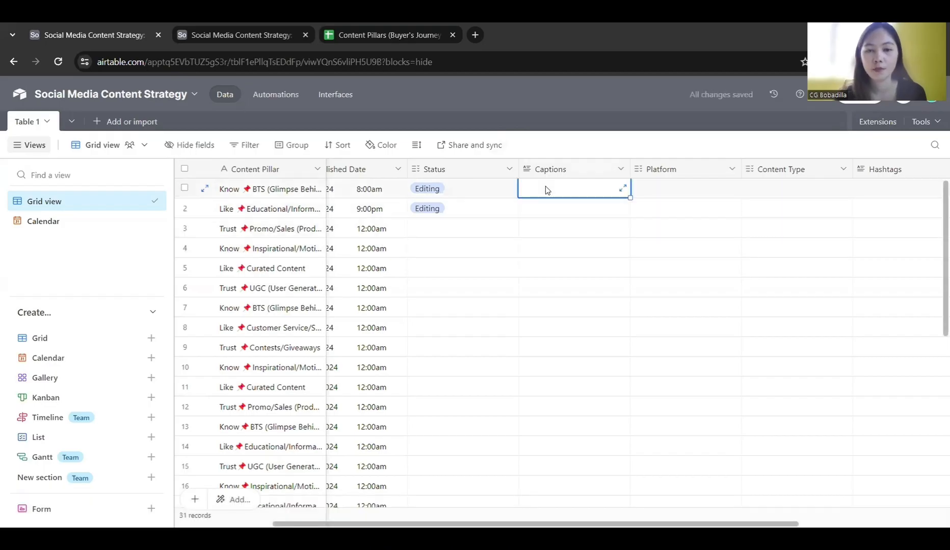
pyautogui.click(545, 189)
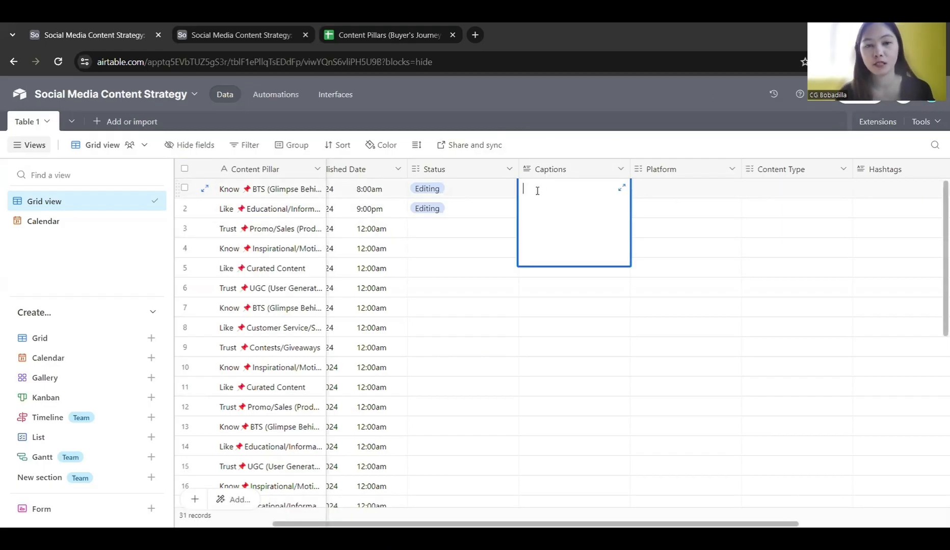
pyautogui.click(693, 188)
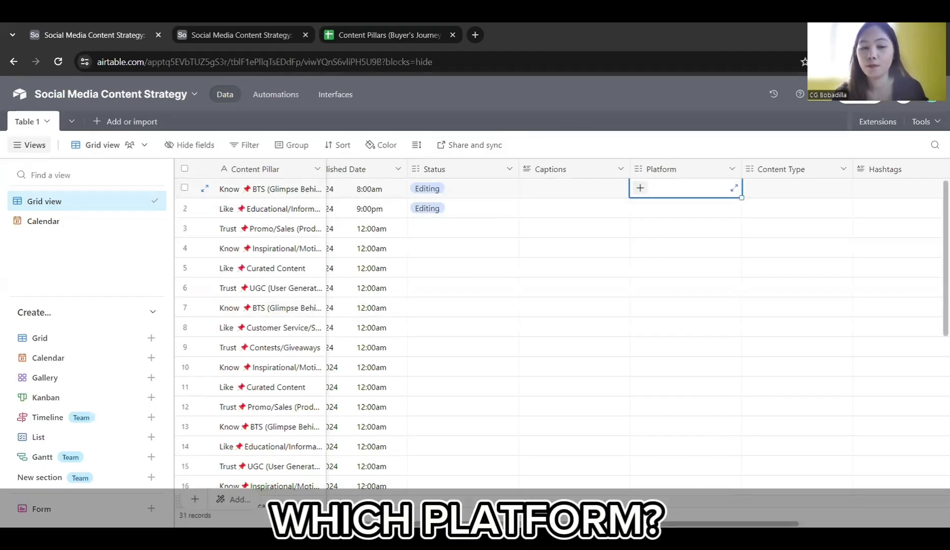
pyautogui.hscroll(-3, 661, 198)
pyautogui.hscroll(2, 661, 198)
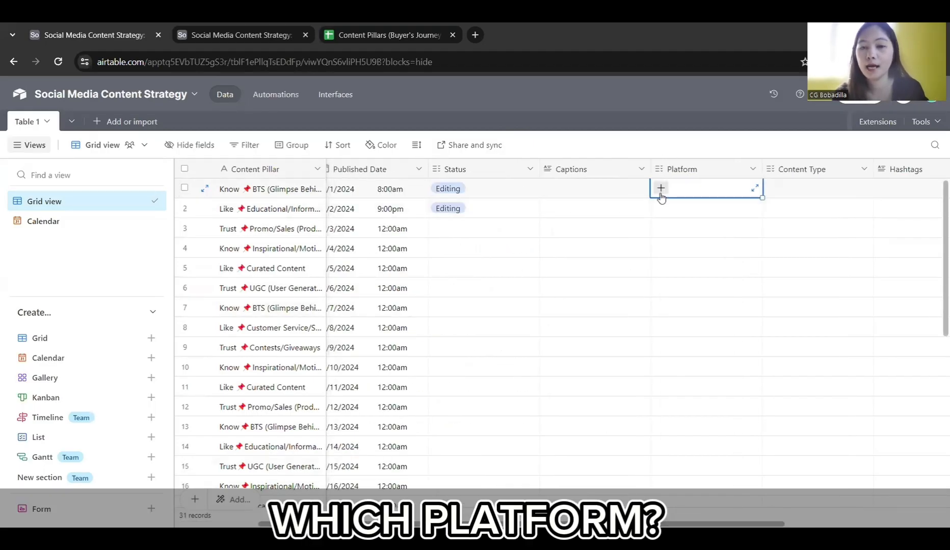
pyautogui.click(661, 188)
pyautogui.click(664, 226)
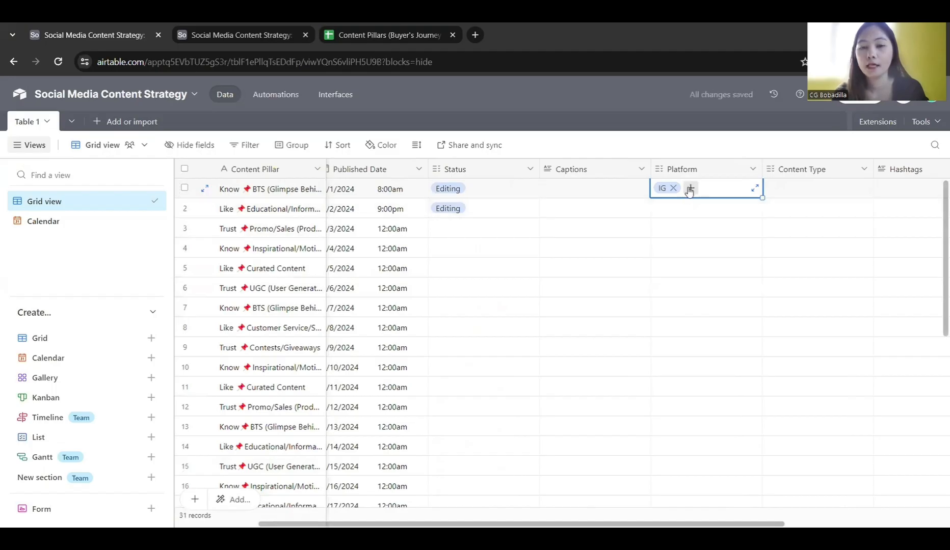
pyautogui.click(689, 189)
pyautogui.click(667, 229)
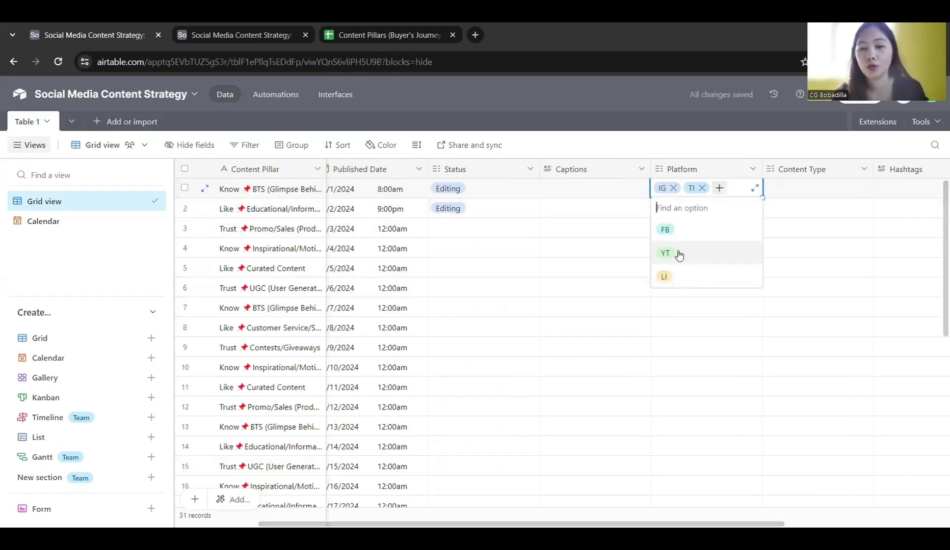
pyautogui.click(678, 254)
pyautogui.click(663, 204)
pyautogui.click(664, 247)
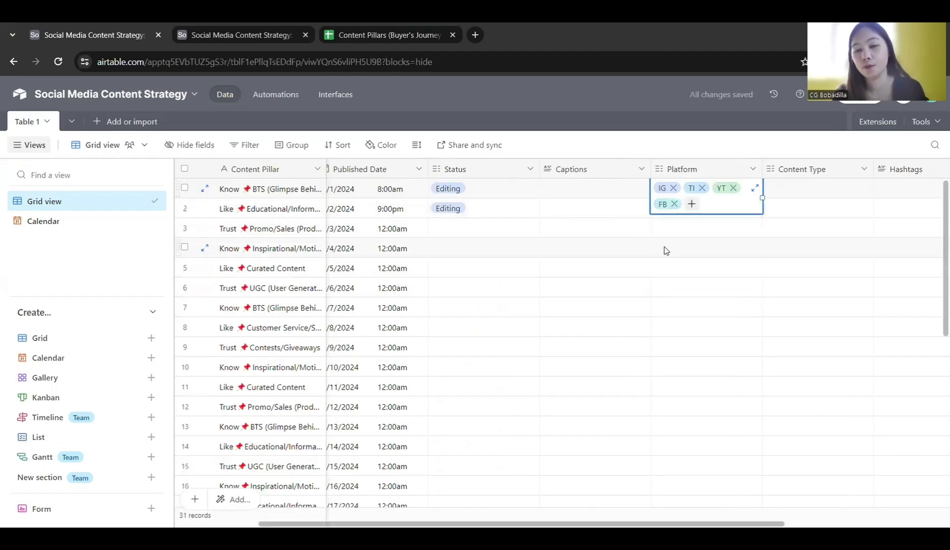
# - Set the April 2 record's Platform to IG, TI, YT and FB
pyautogui.click(685, 209)
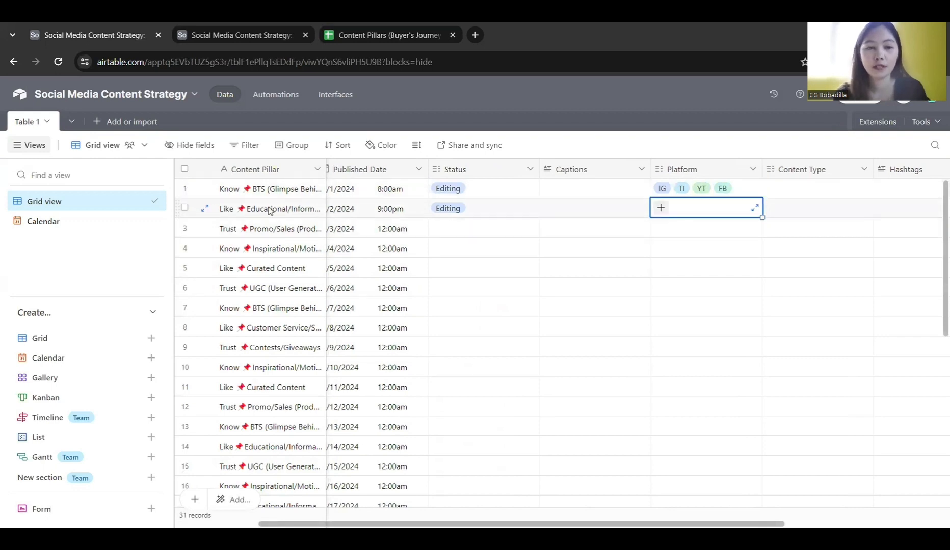
pyautogui.click(661, 213)
pyautogui.click(664, 248)
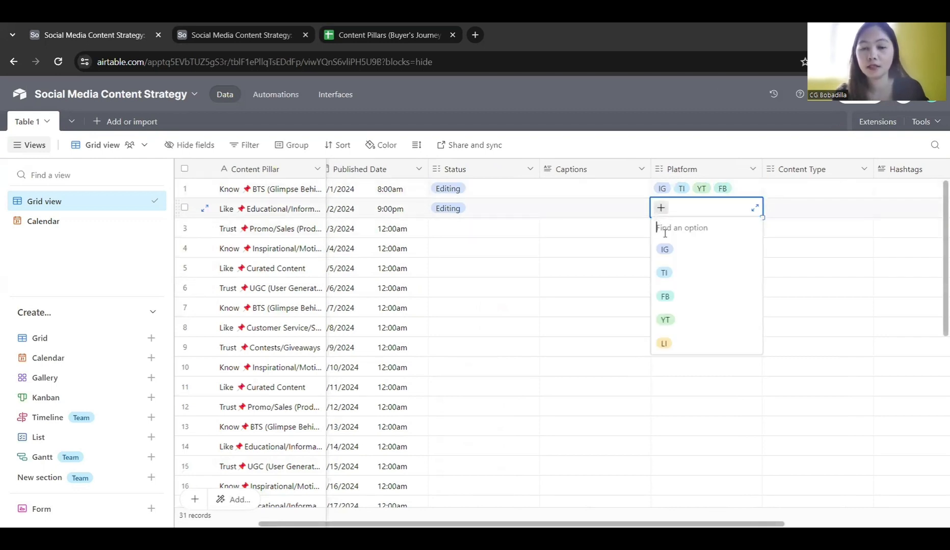
pyautogui.click(663, 248)
pyautogui.click(713, 230)
pyautogui.click(702, 212)
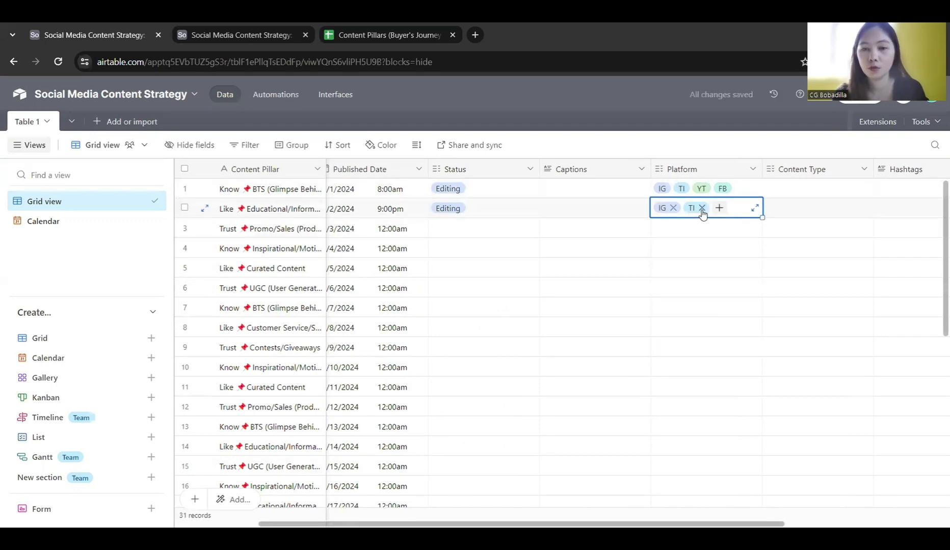
pyautogui.click(702, 209)
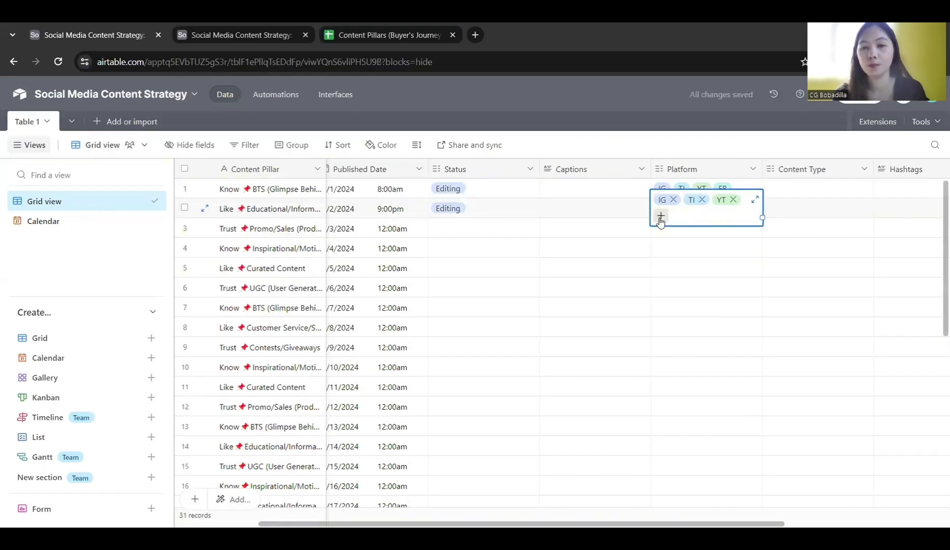
pyautogui.click(660, 217)
pyautogui.click(665, 255)
pyautogui.press('Down')
pyautogui.hscroll(4, 524, 299)
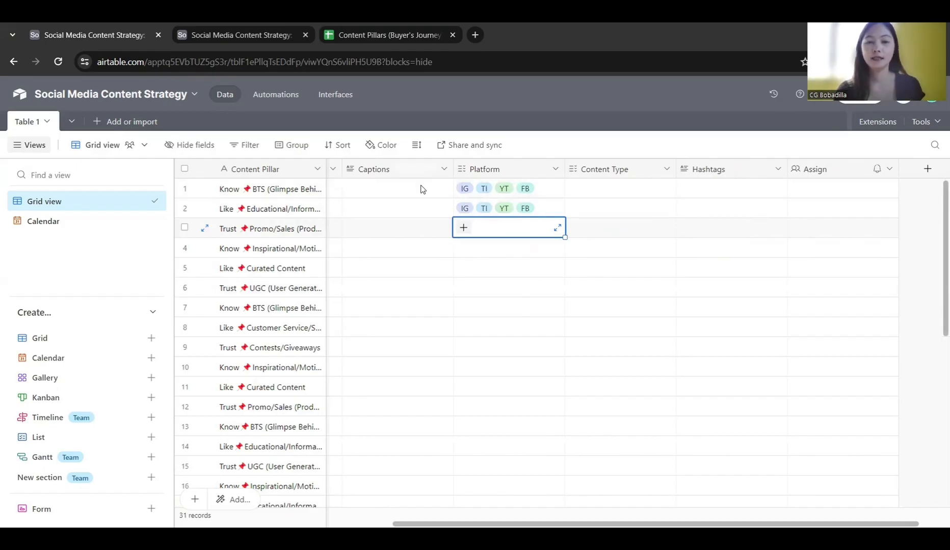
# - Set the Content Type of the first record, the BTS post, to Short-form (Reels)
pyautogui.moveTo(620, 524); pyautogui.dragTo(650, 524)
pyautogui.doubleClick(573, 189)
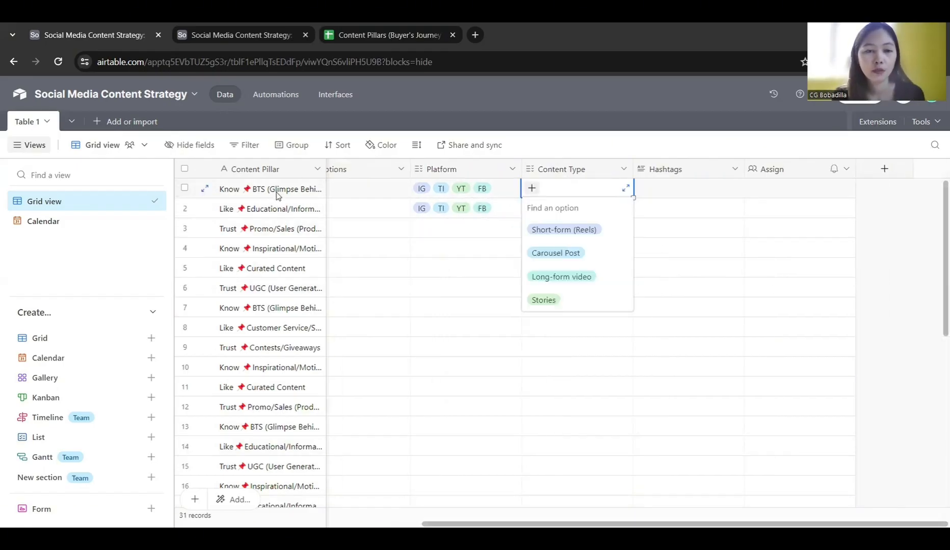
pyautogui.click(557, 233)
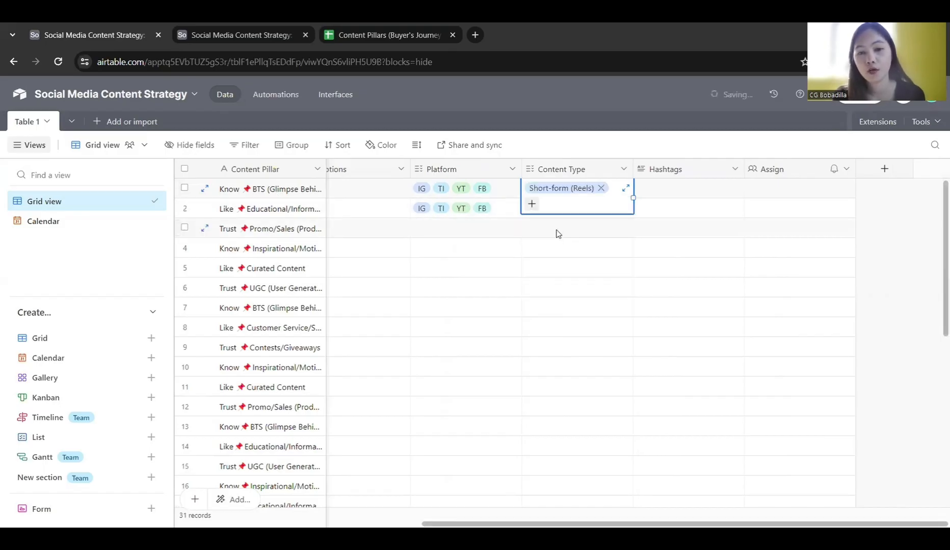
pyautogui.click(538, 225)
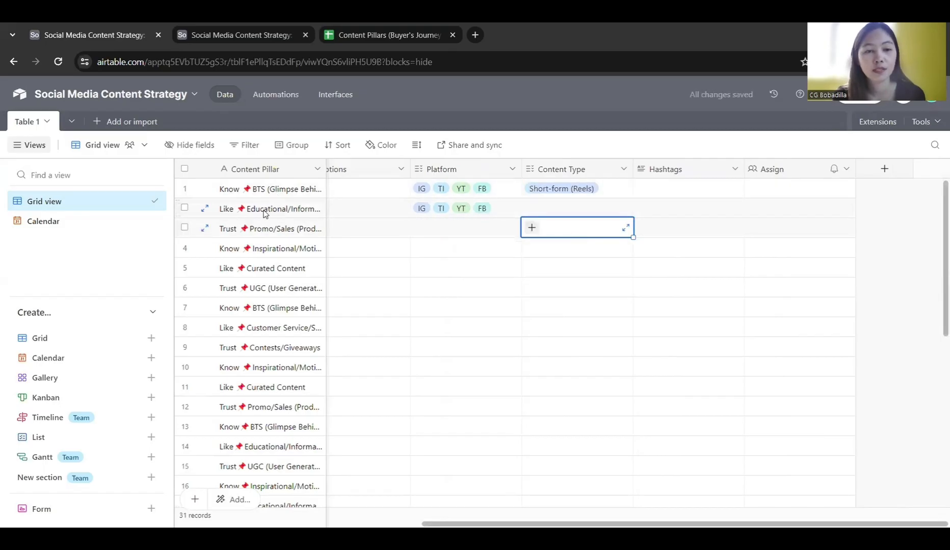
# - Set the Content Type of record 2 to Carousel Post, record 3 to Stories and Short-form (Reels), and record 4 to Short-form (Reels)
pyautogui.click(538, 210)
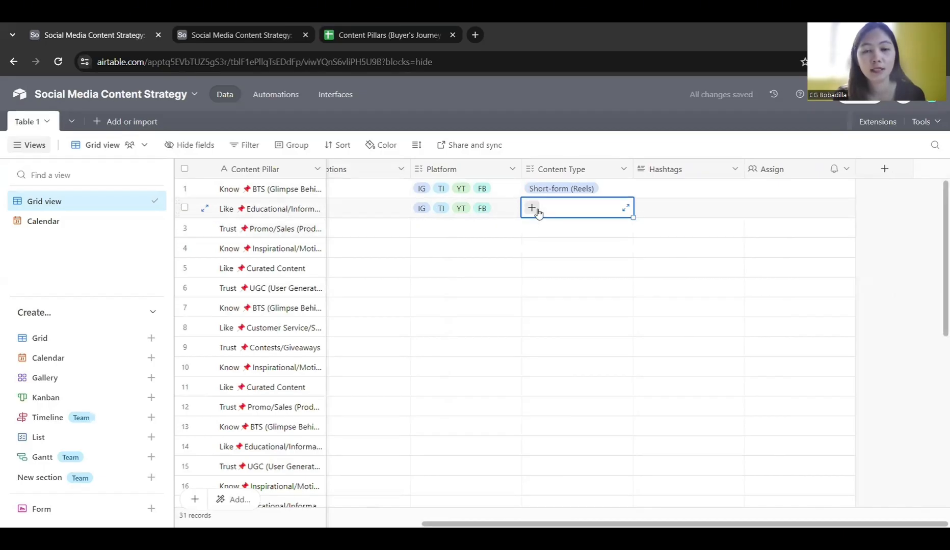
pyautogui.click(534, 209)
pyautogui.click(568, 274)
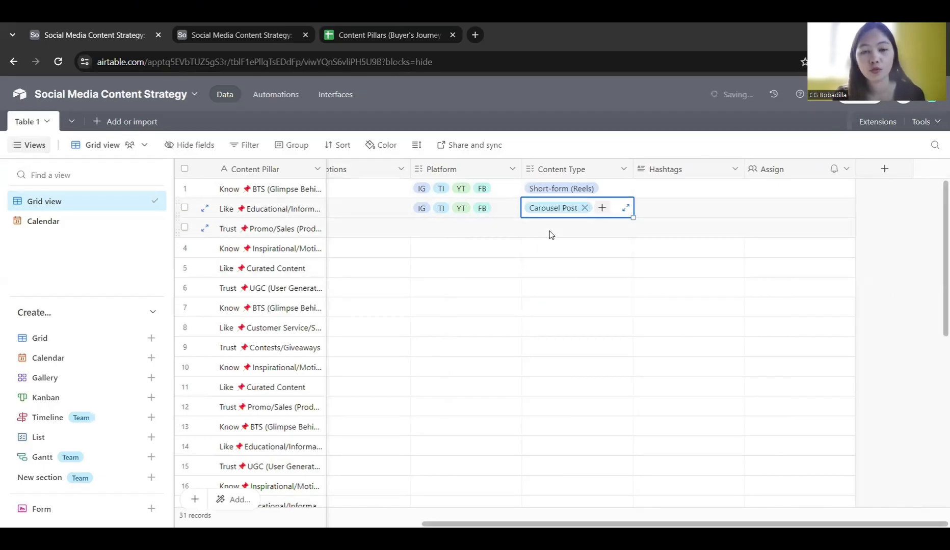
pyautogui.click(550, 287)
# - Open the first record's Hashtags for editing, then leave the field empty
pyautogui.click(657, 190)
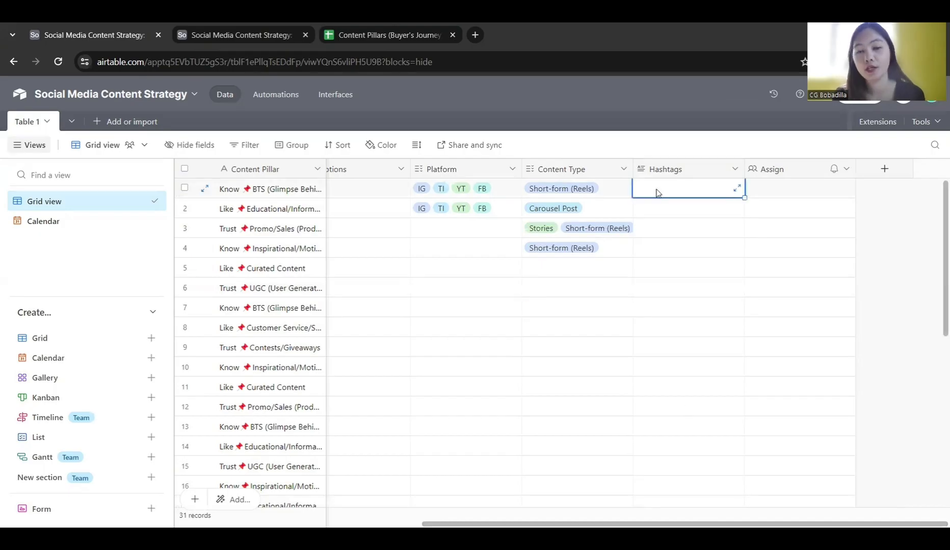
pyautogui.click(657, 190)
pyautogui.click(596, 410)
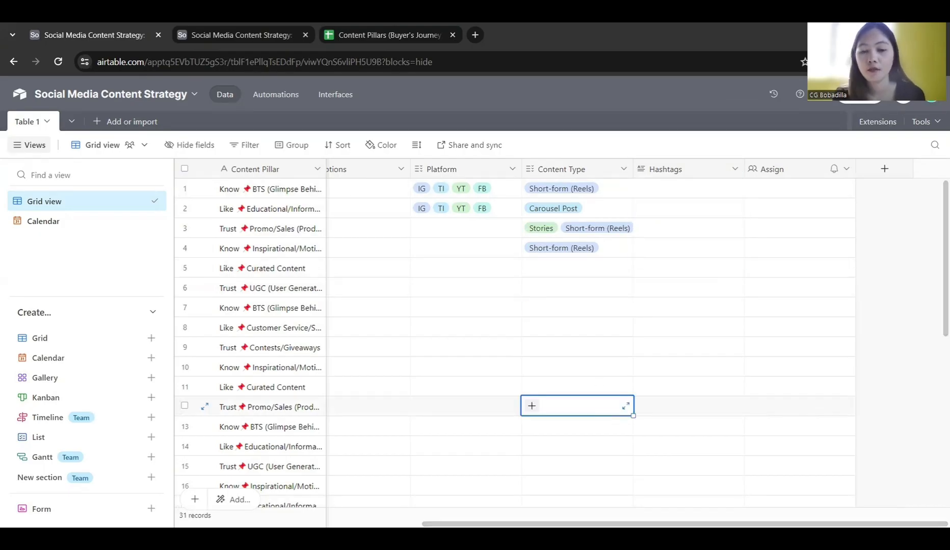
# - Assign the first record, the BTS post, to the existing collaborator offered for the Assign field
pyautogui.click(762, 191)
pyautogui.click(755, 190)
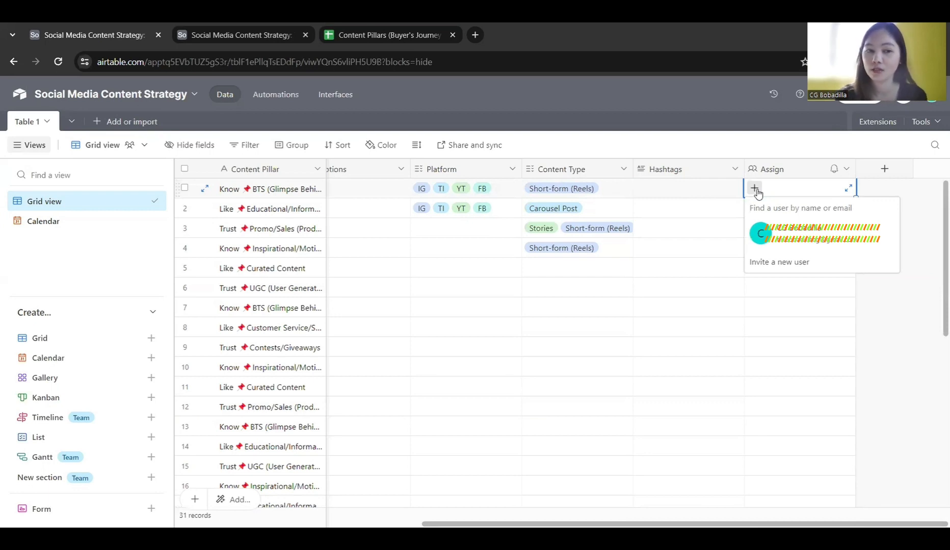
pyautogui.click(783, 237)
pyautogui.click(921, 260)
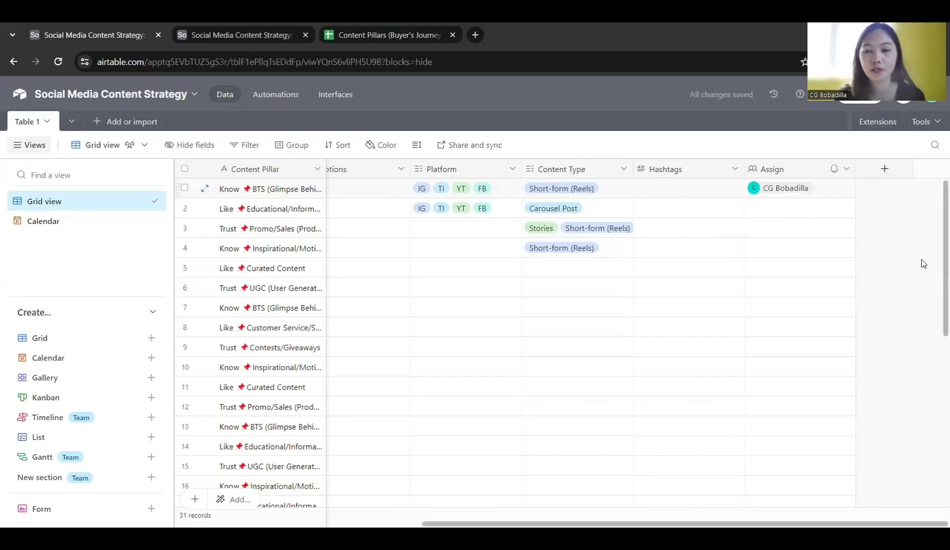